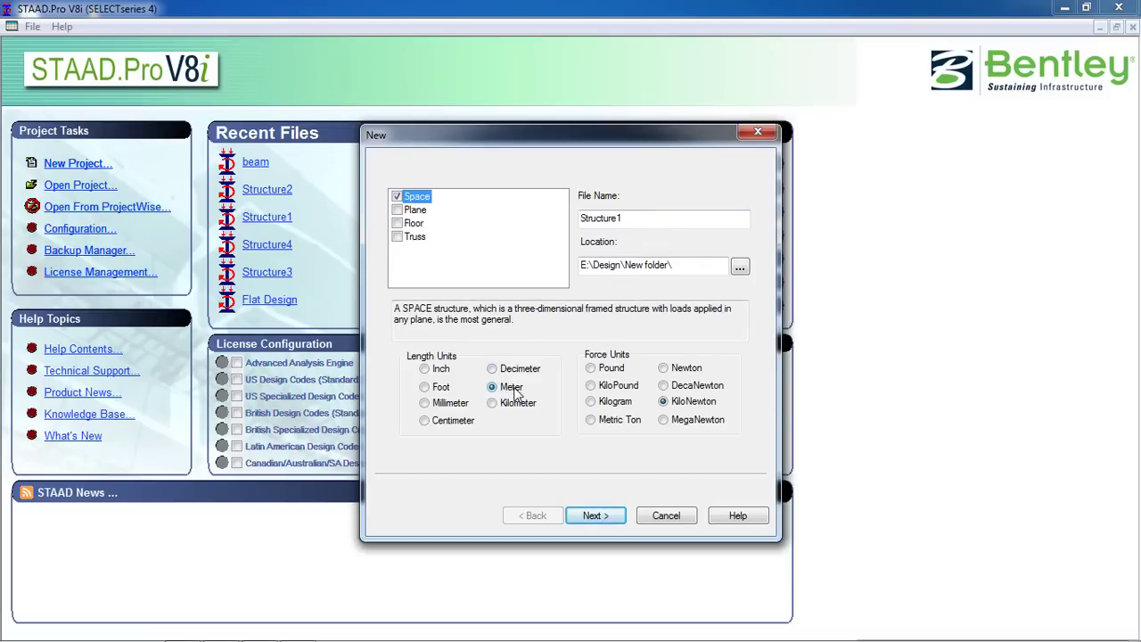
Accept the Space structure in metres and kilonewtons, overwrite Structure1, and start with Add Beam.
{"action": "left_click", "coordinate": [594, 517]}
{"action": "left_click", "coordinate": [599, 378]}
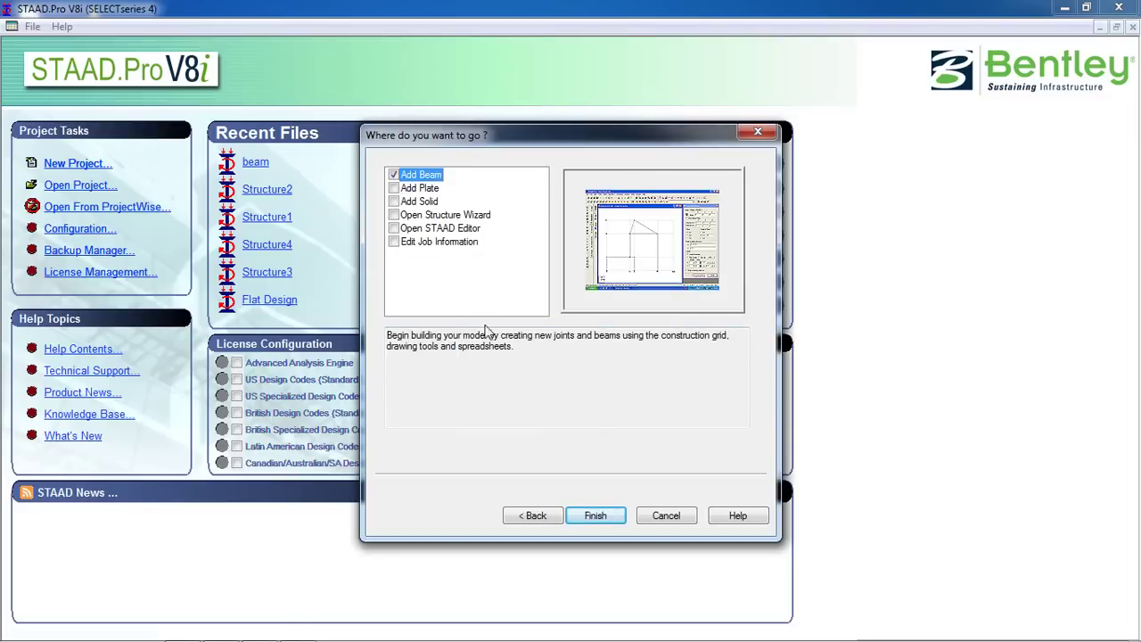
{"action": "left_click", "coordinate": [590, 516]}
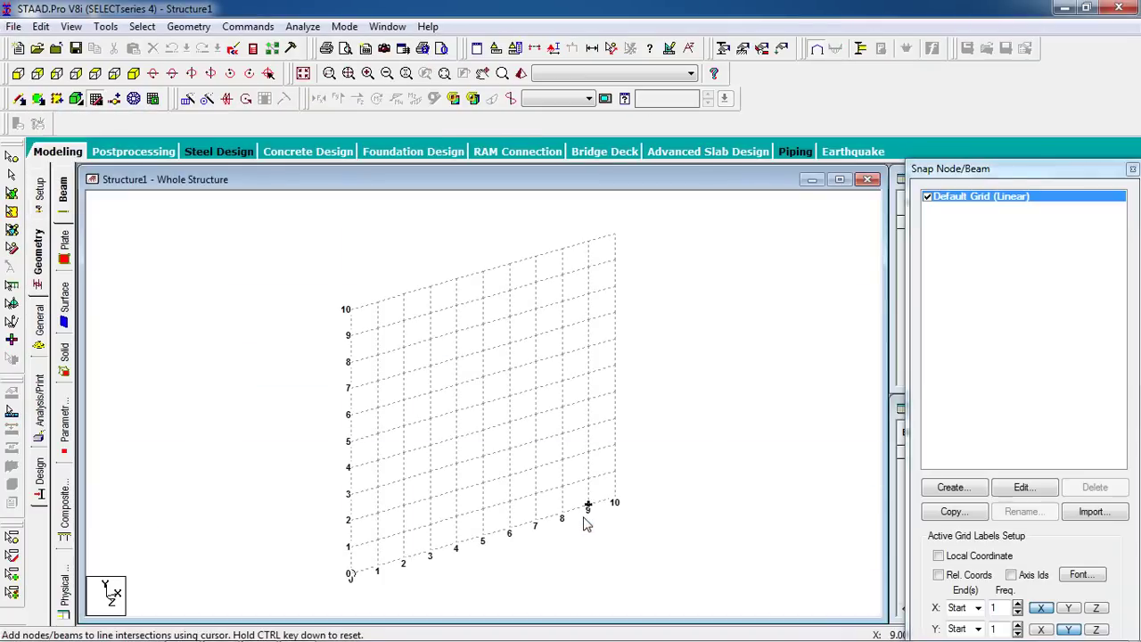
Draw one 4 m beam along X from the grid origin to grid point 4.
{"action": "middle_click_drag", "start_coordinate": [382, 580], "coordinate": [357, 372]}
{"action": "scroll", "coordinate": [300, 429], "scroll_direction": "up", "scroll_amount": 1}
{"action": "middle_click_drag", "start_coordinate": [300, 429], "coordinate": [326, 433]}
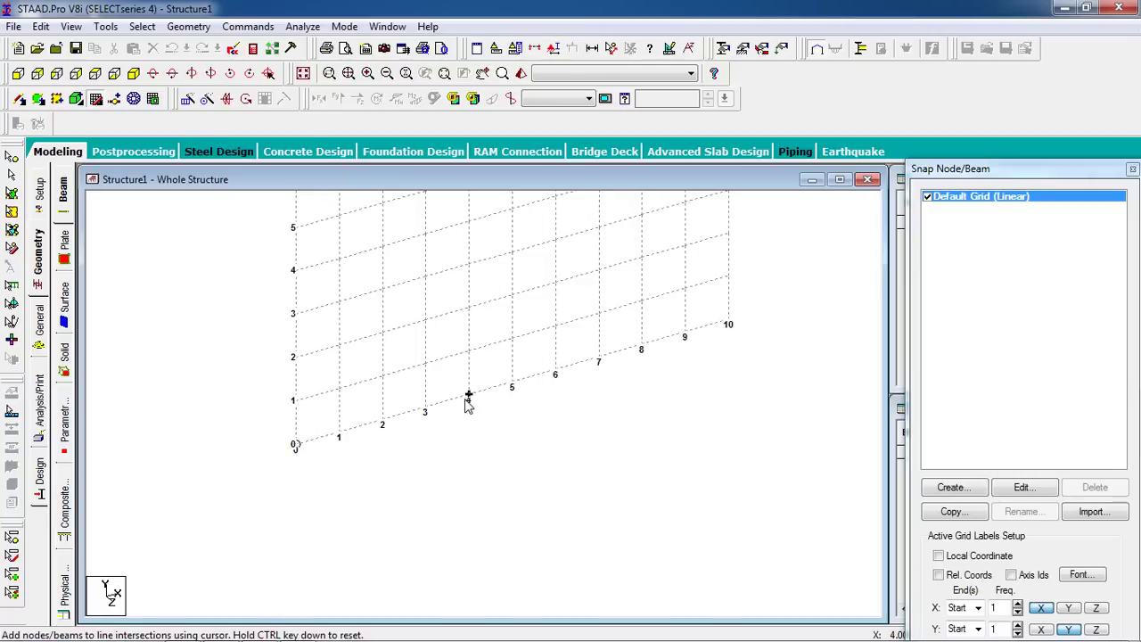
{"action": "left_click", "coordinate": [297, 446]}
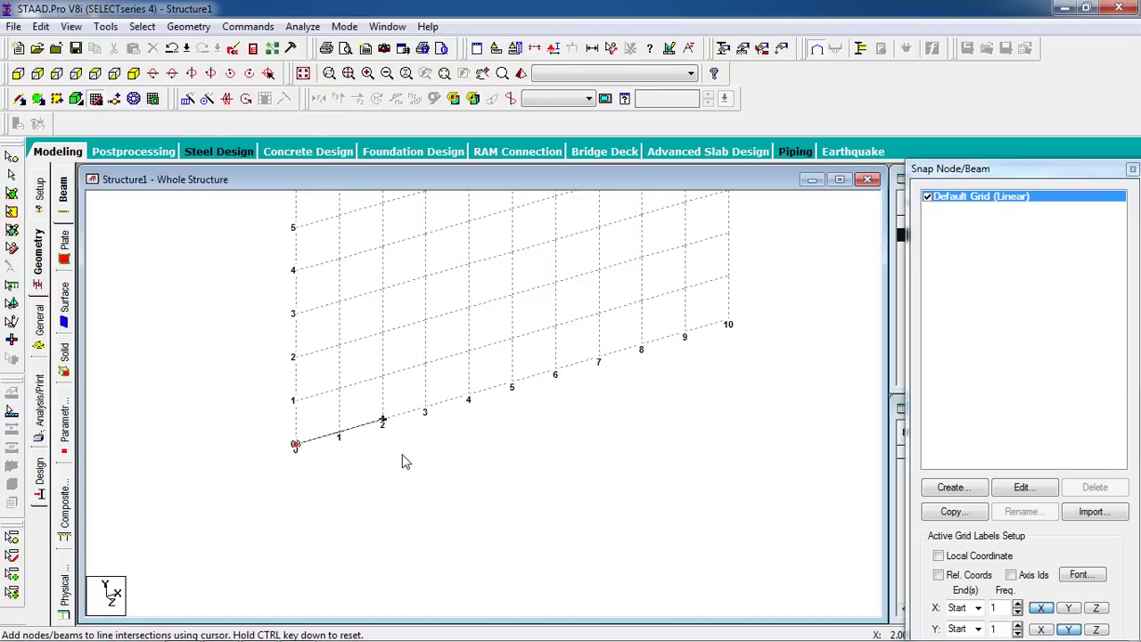
{"action": "left_click", "coordinate": [473, 403]}
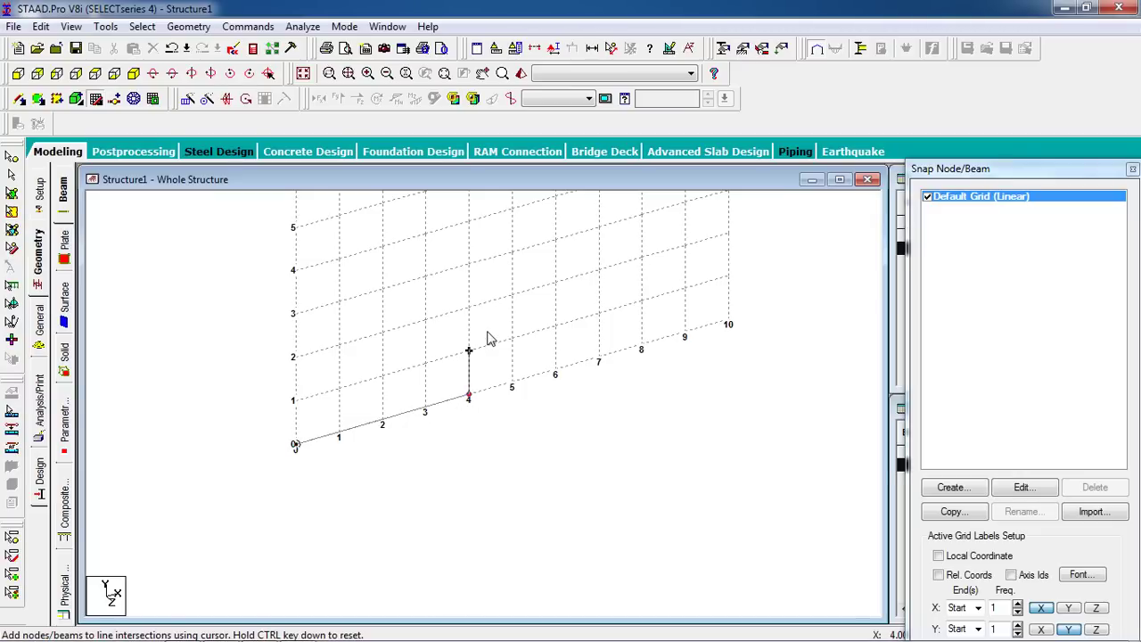
{"action": "middle_click_drag", "start_coordinate": [489, 334], "coordinate": [448, 390]}
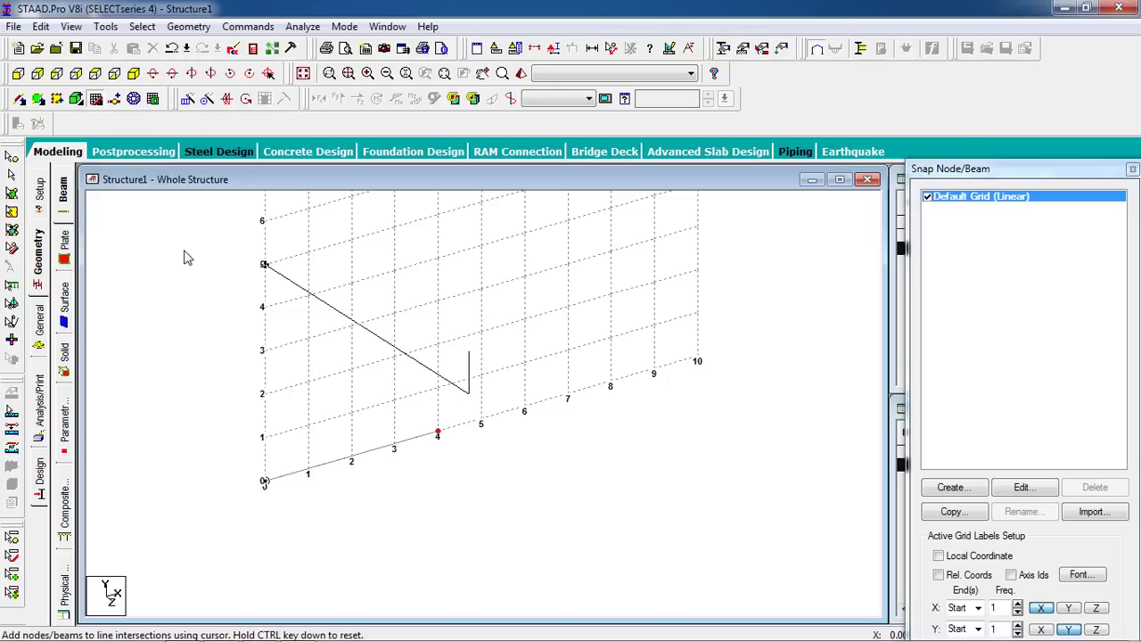
{"action": "key", "text": "Escape"}
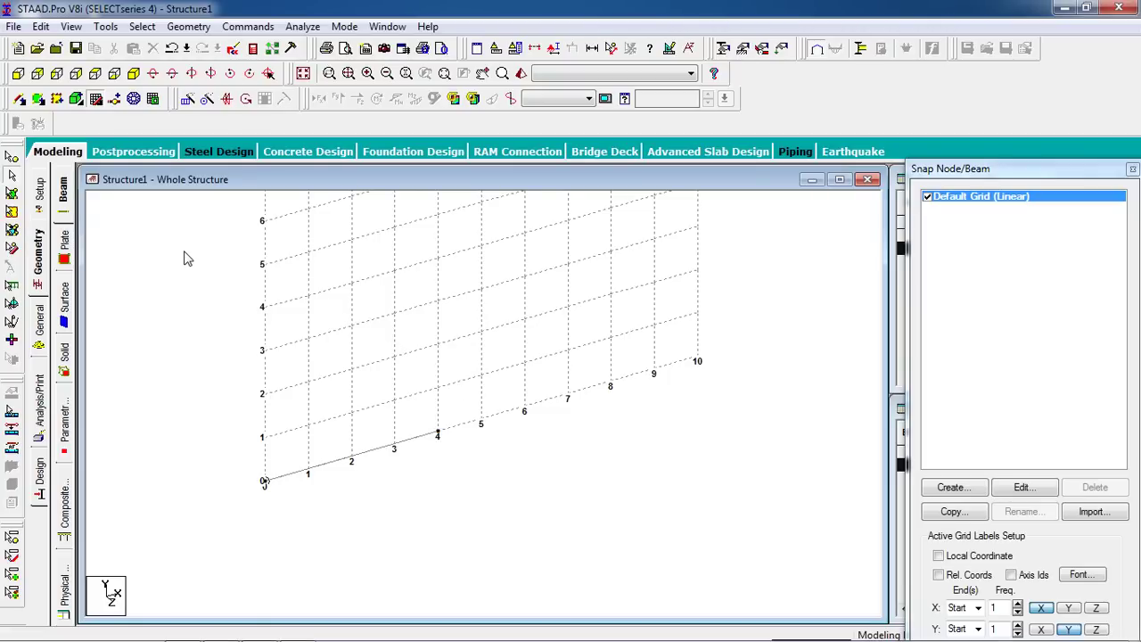
Hide the grid, measure the 4 m distance between nodes 1 and 2, then clear it.
{"action": "left_click", "coordinate": [97, 99]}
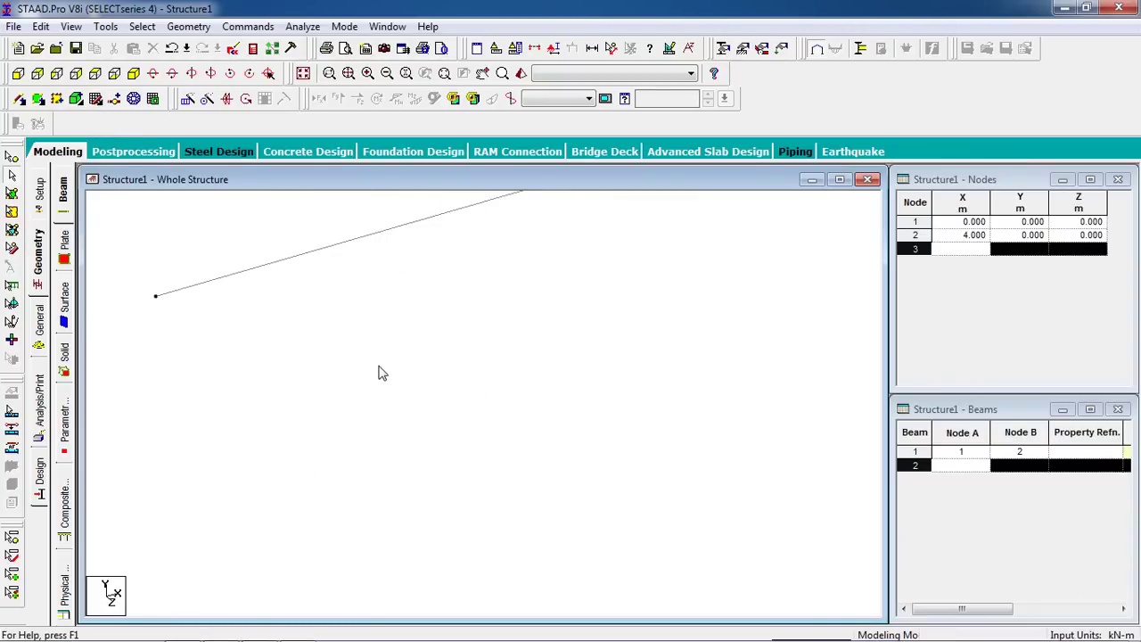
{"action": "mouse_move", "coordinate": [466, 204]}
{"action": "middle_mouse_down"}
{"action": "mouse_move", "coordinate": [479, 334]}
{"action": "mouse_move", "coordinate": [461, 380]}
{"action": "middle_mouse_up"}
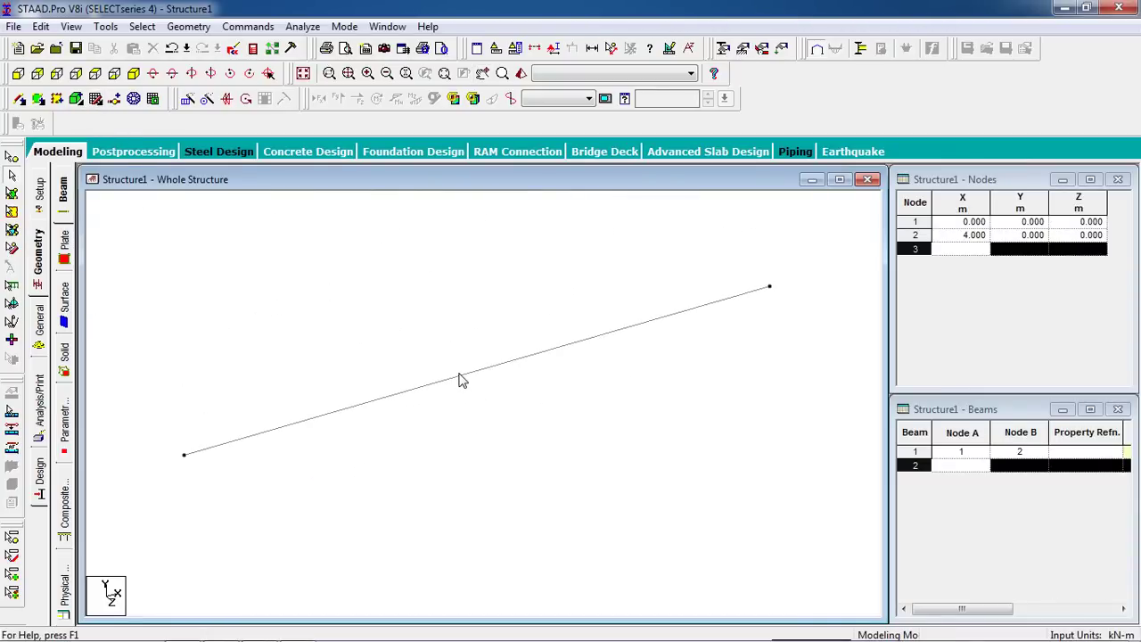
{"action": "left_click", "coordinate": [612, 50]}
{"action": "left_click", "coordinate": [185, 455]}
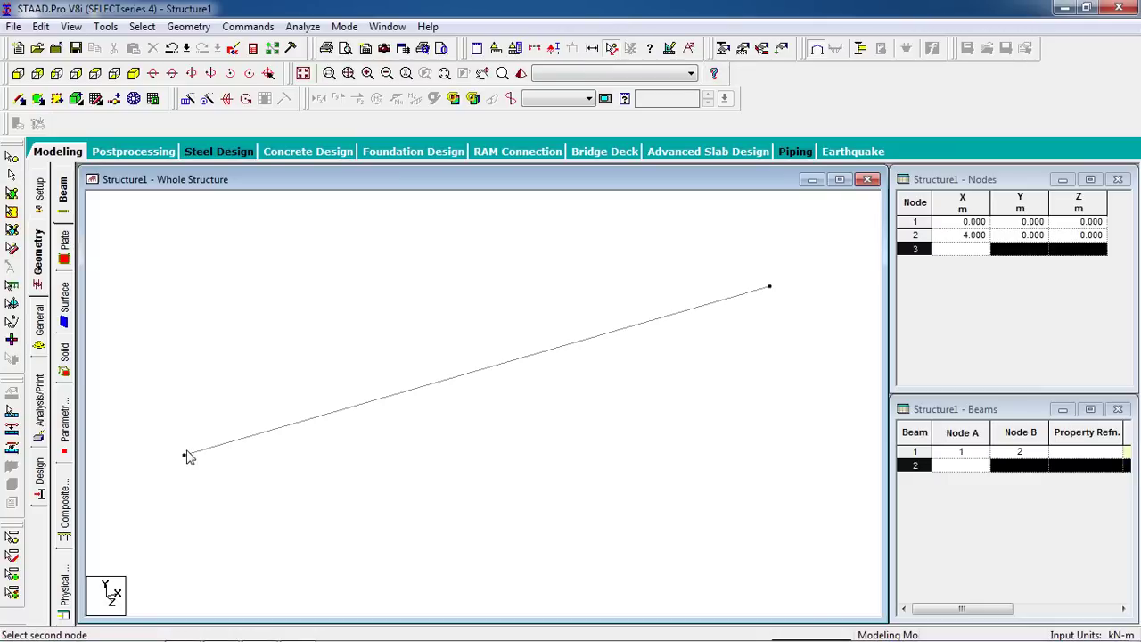
{"action": "left_click", "coordinate": [770, 288]}
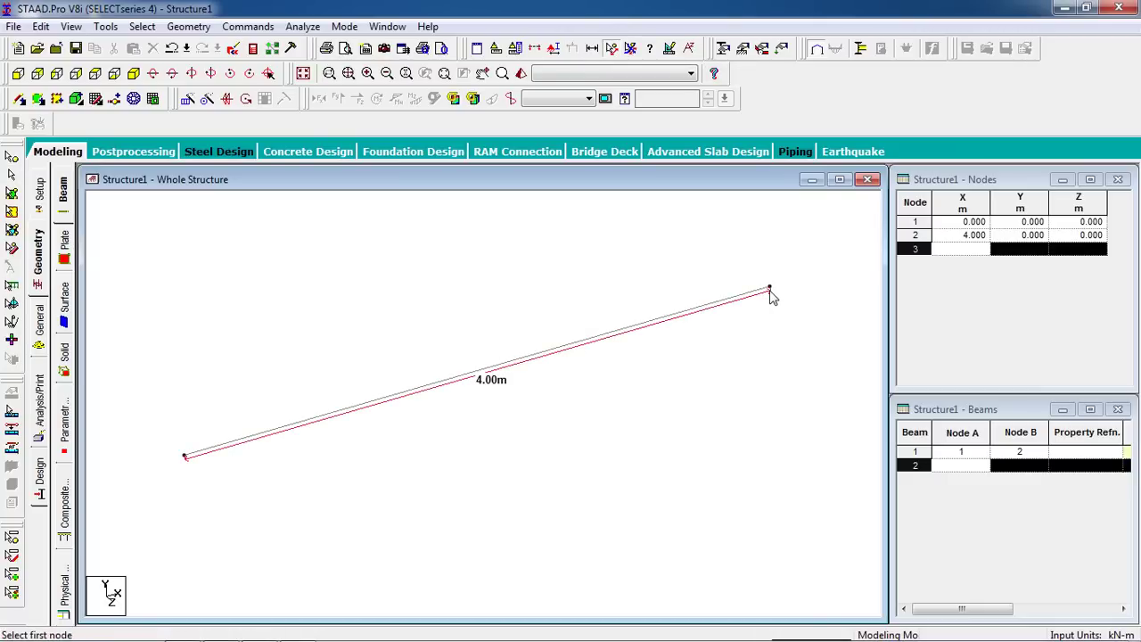
{"action": "left_click", "coordinate": [630, 48]}
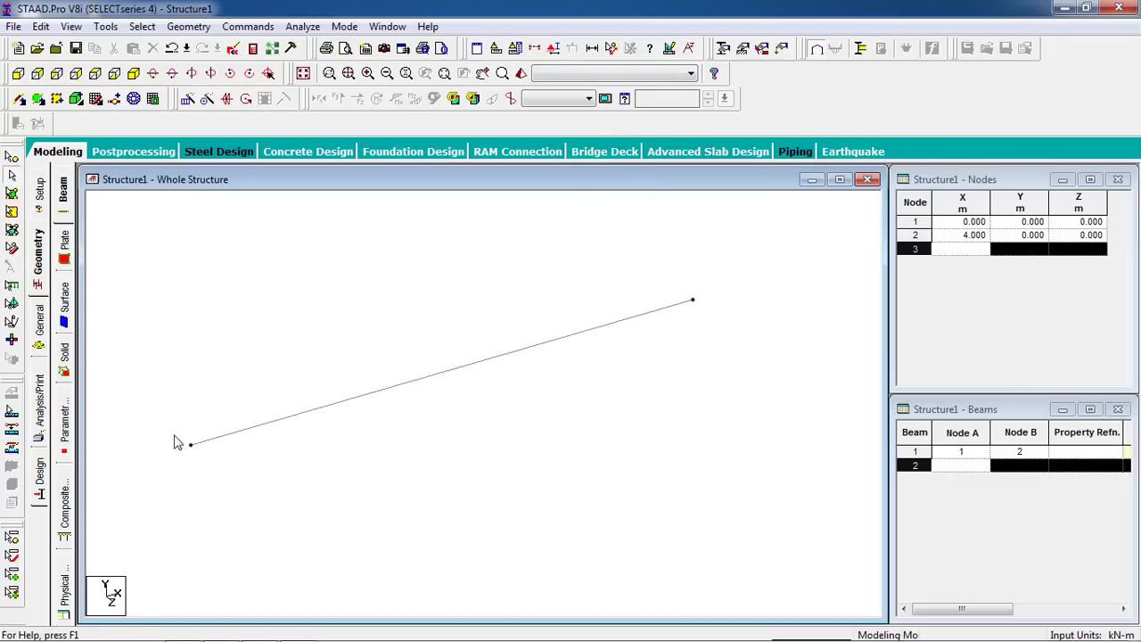
{"action": "left_click", "coordinate": [727, 54]}
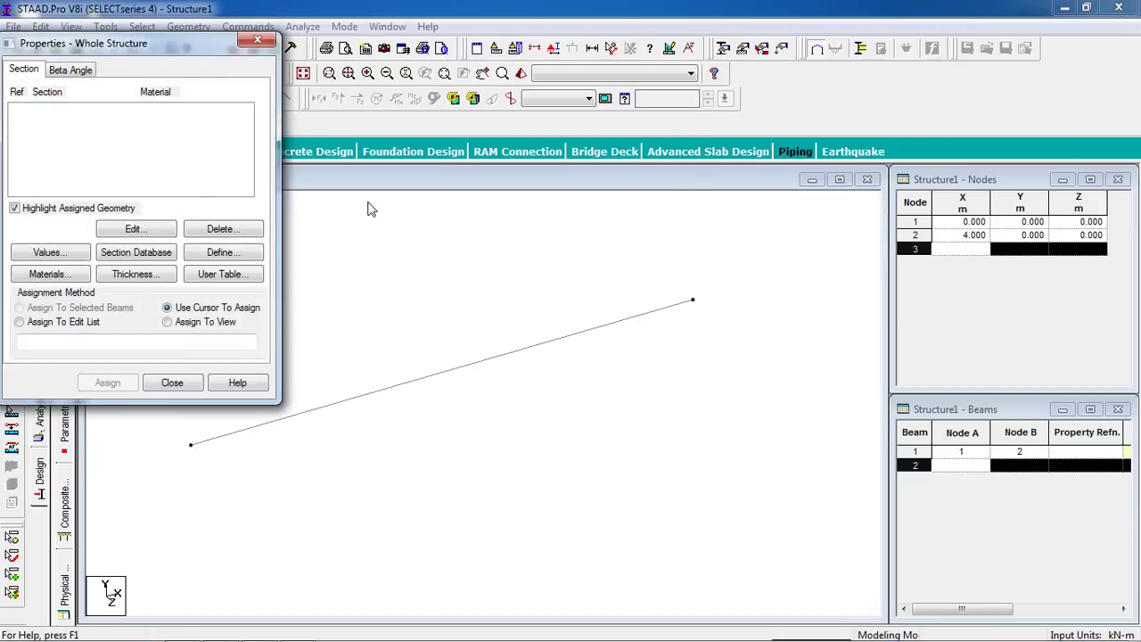
Define a rectangular concrete section with YD 0.3 and ZD 0.3.
{"action": "left_click_drag", "start_coordinate": [142, 44], "coordinate": [809, 86]}
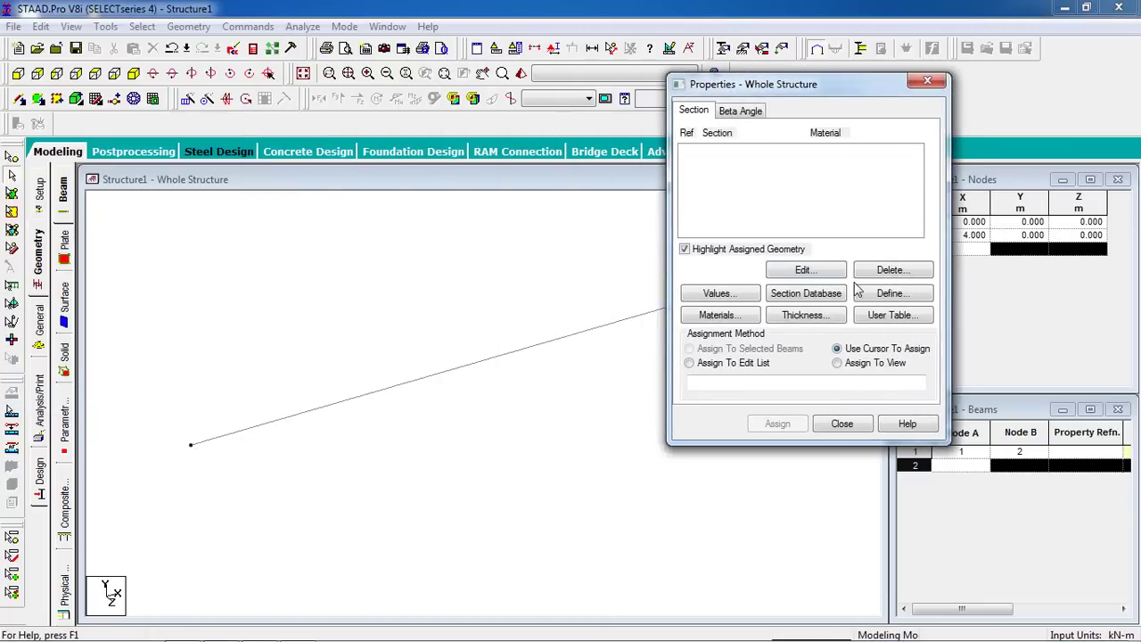
{"action": "left_click", "coordinate": [880, 303]}
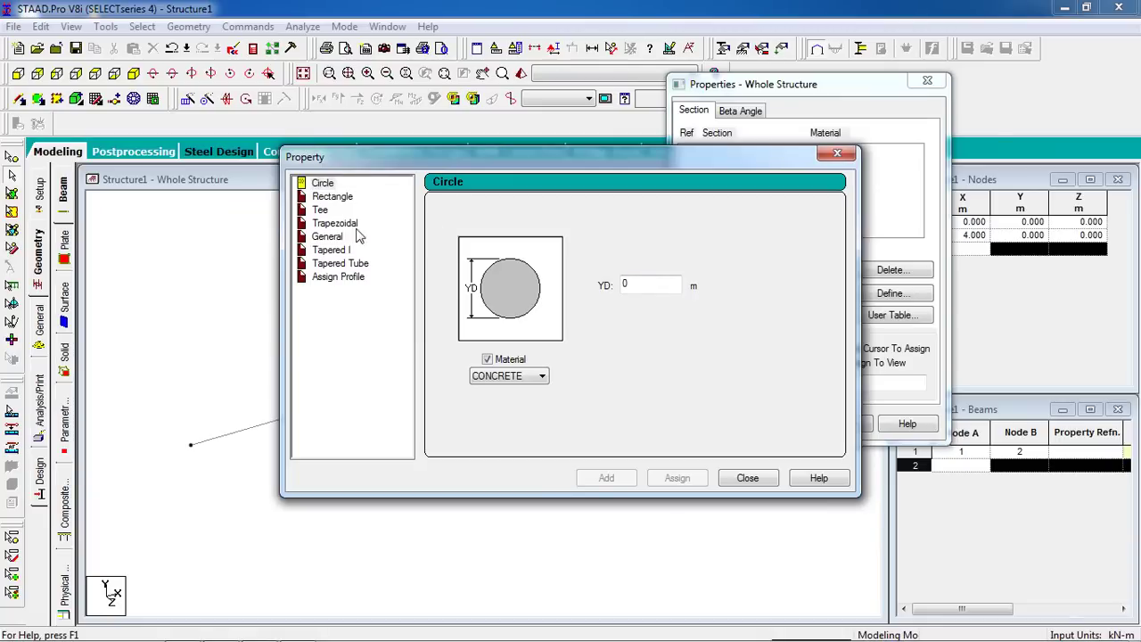
{"action": "left_click", "coordinate": [345, 198]}
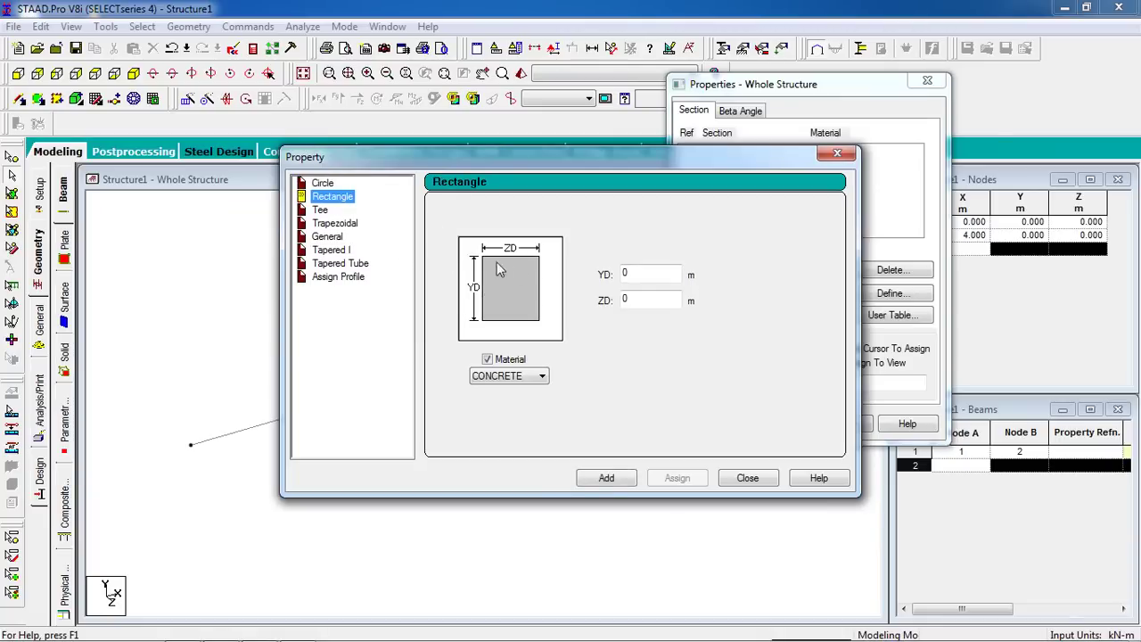
{"action": "left_click_drag", "start_coordinate": [525, 163], "coordinate": [606, 164]}
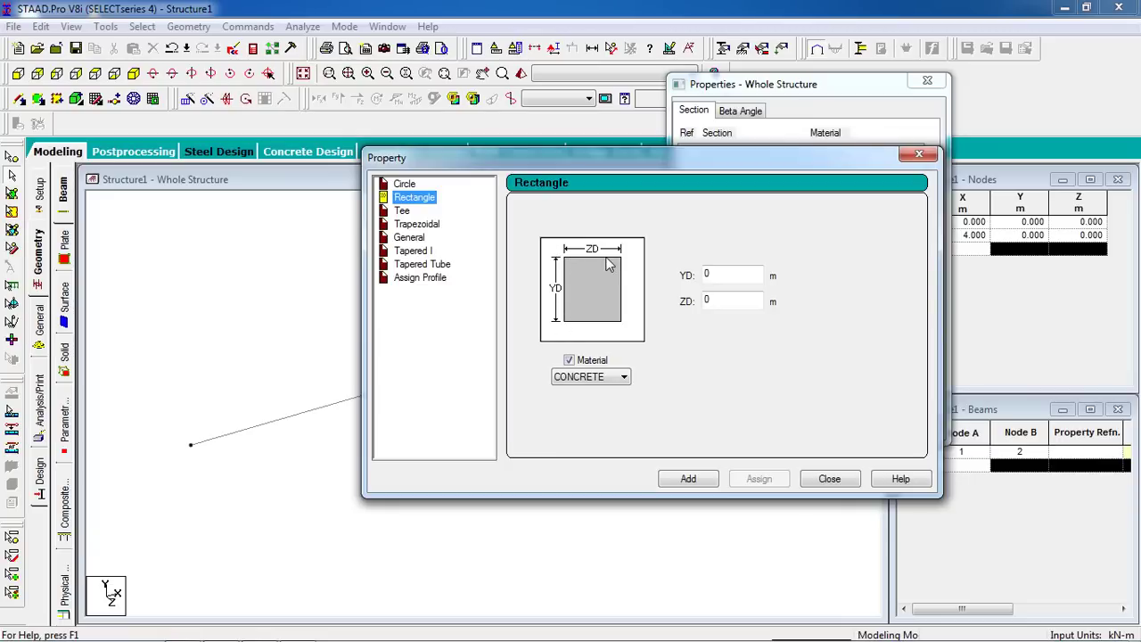
{"action": "left_click_drag", "start_coordinate": [632, 170], "coordinate": [689, 167]}
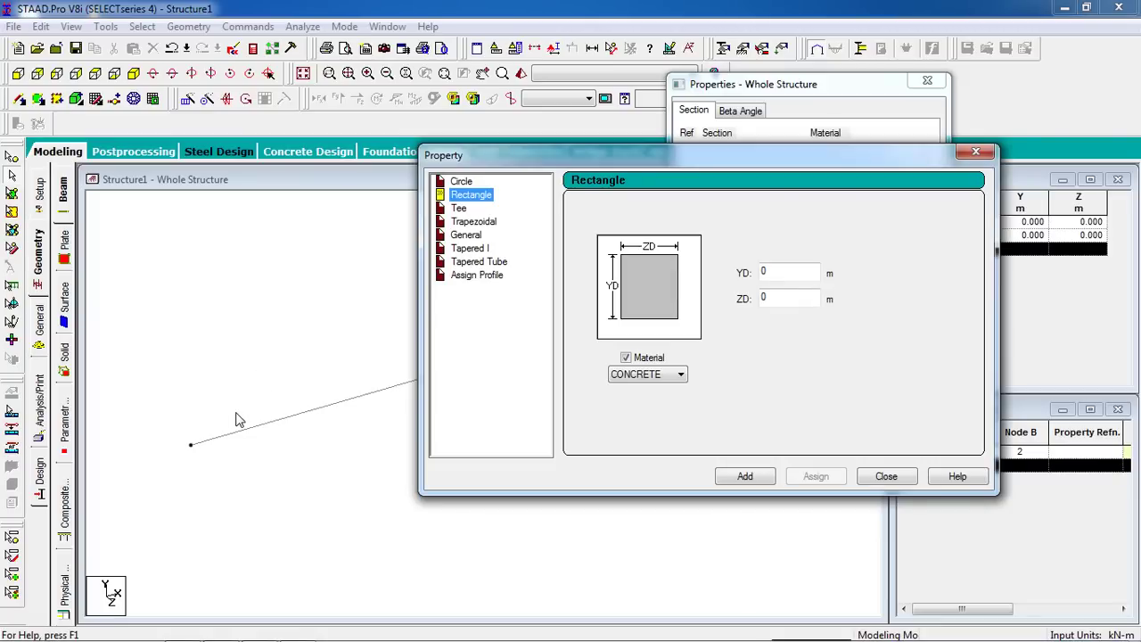
{"action": "double_click", "coordinate": [778, 279]}
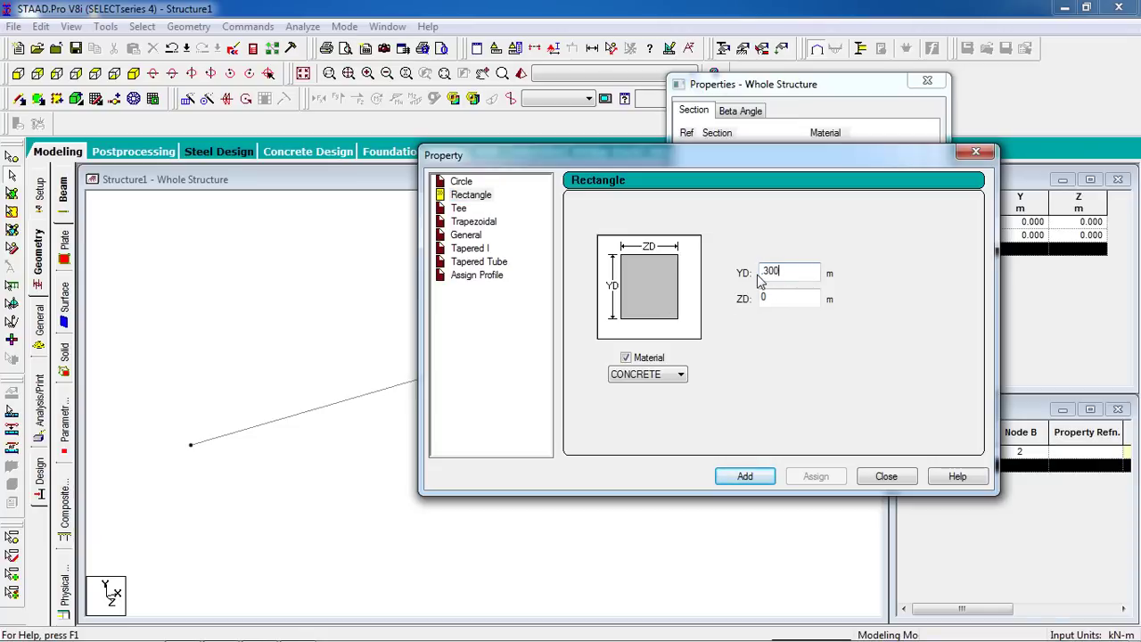
{"action": "key", "text": "Tab"}
{"action": "left_click", "coordinate": [754, 480]}
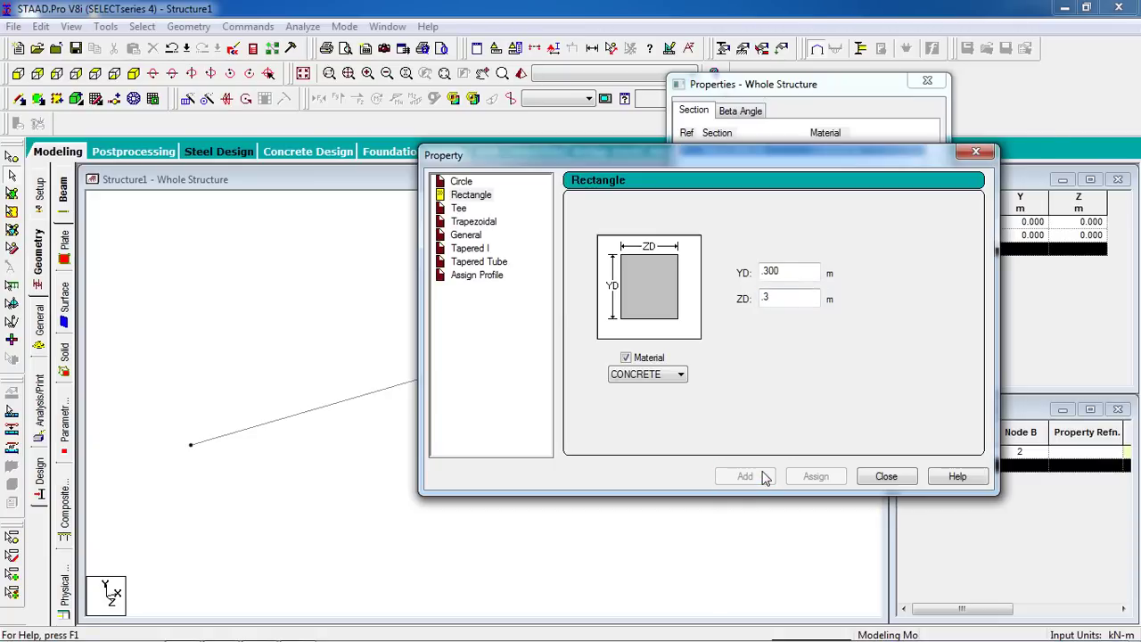
{"action": "left_click", "coordinate": [886, 481]}
{"action": "left_click_drag", "start_coordinate": [808, 83], "coordinate": [906, 122]}
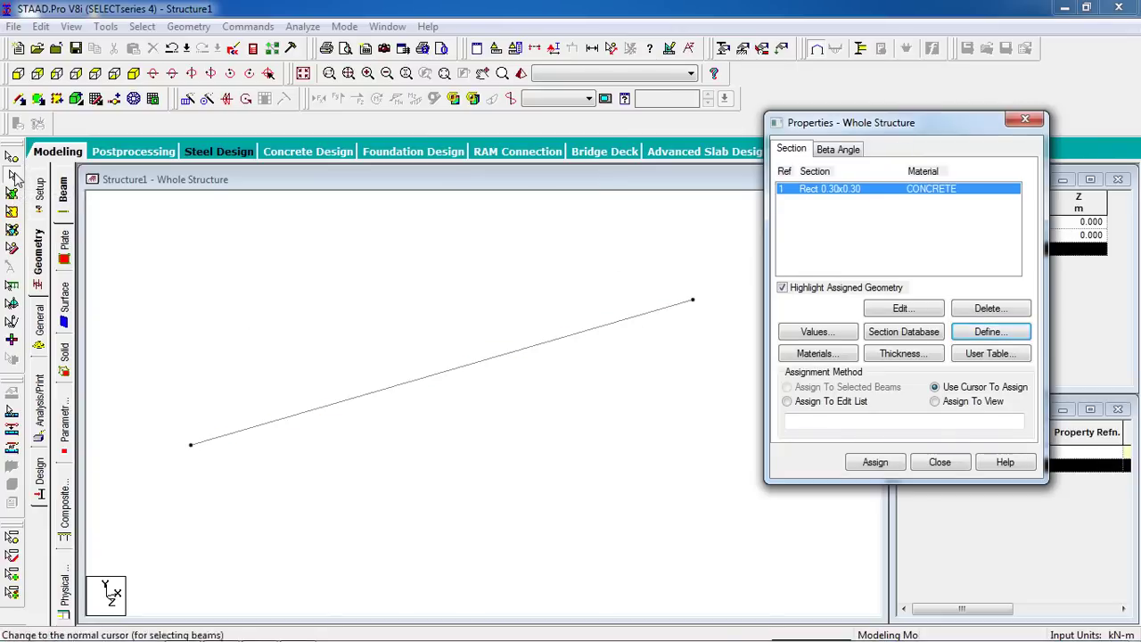
{"action": "left_click", "coordinate": [368, 396]}
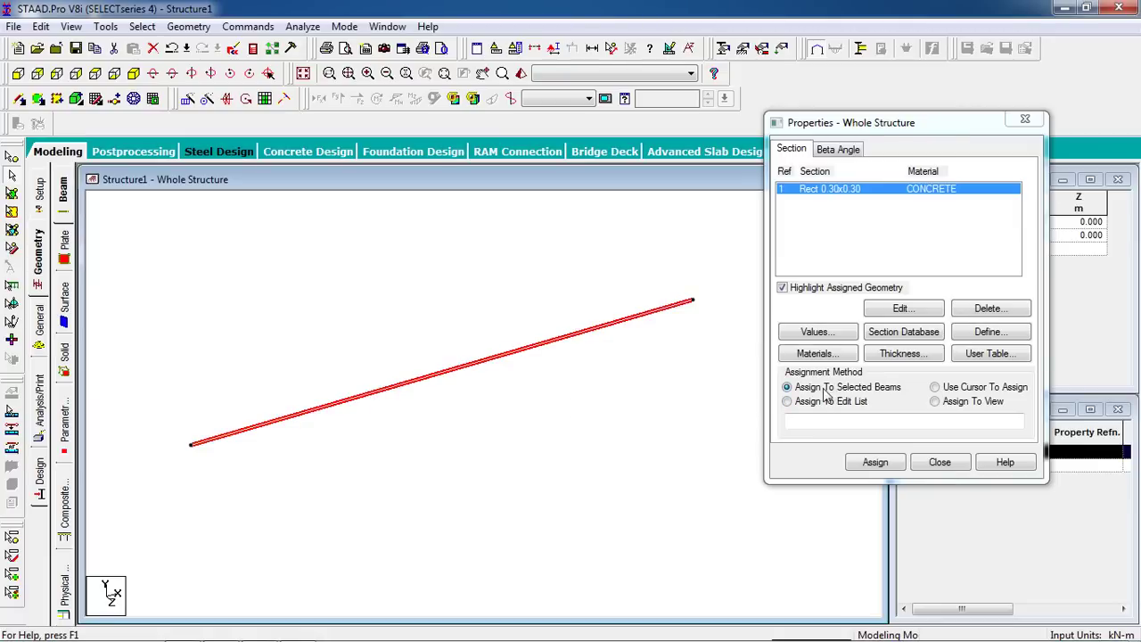
Assign the Rect 0.30x0.30 section to the beam and check it in a 3D rendered view.
{"action": "left_click", "coordinate": [877, 463]}
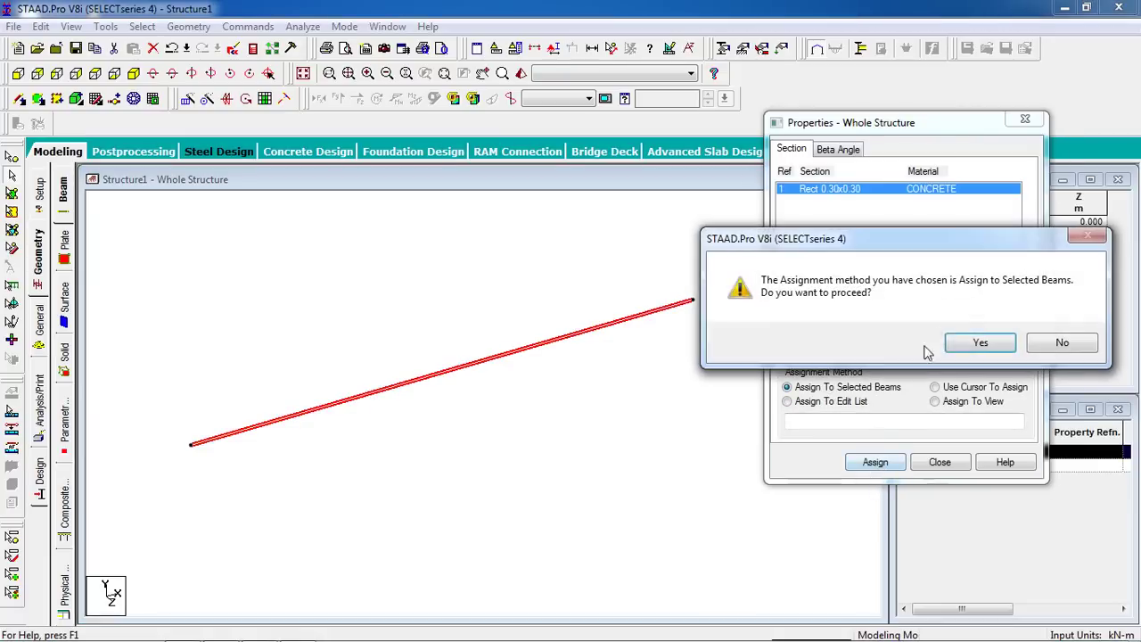
{"action": "left_click", "coordinate": [958, 344]}
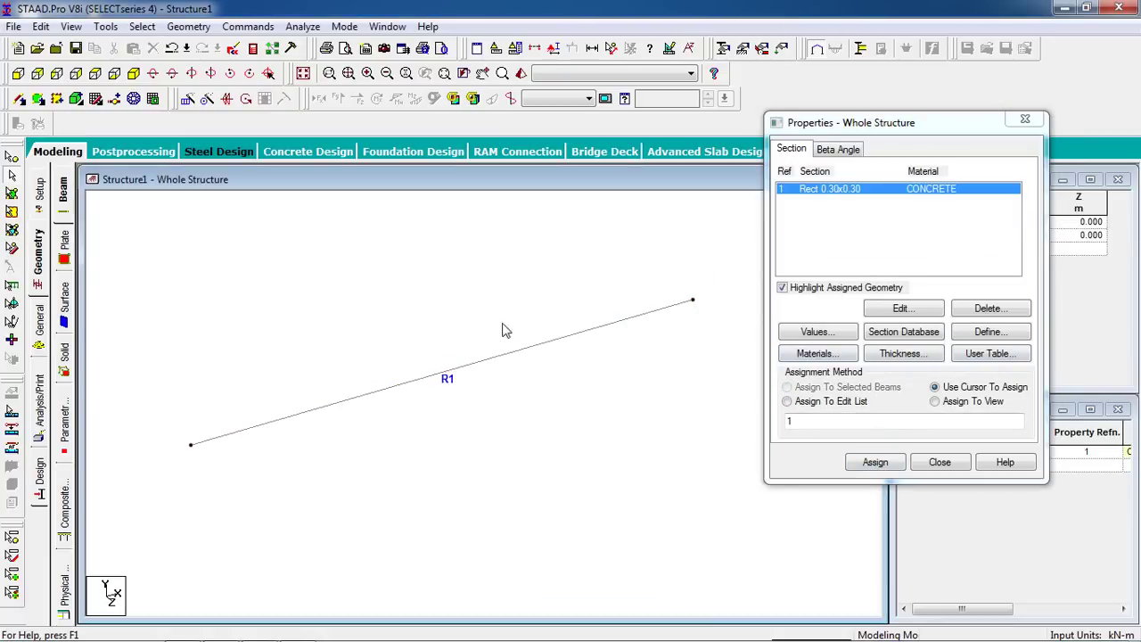
{"action": "left_click", "coordinate": [513, 100]}
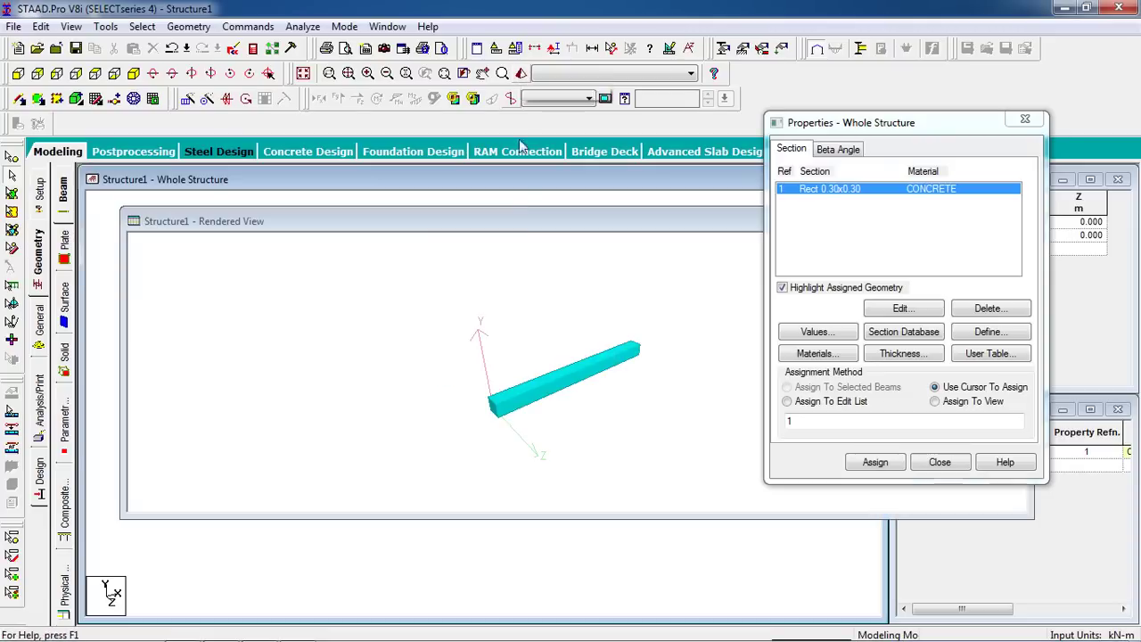
{"action": "left_click_drag", "start_coordinate": [544, 419], "coordinate": [458, 270]}
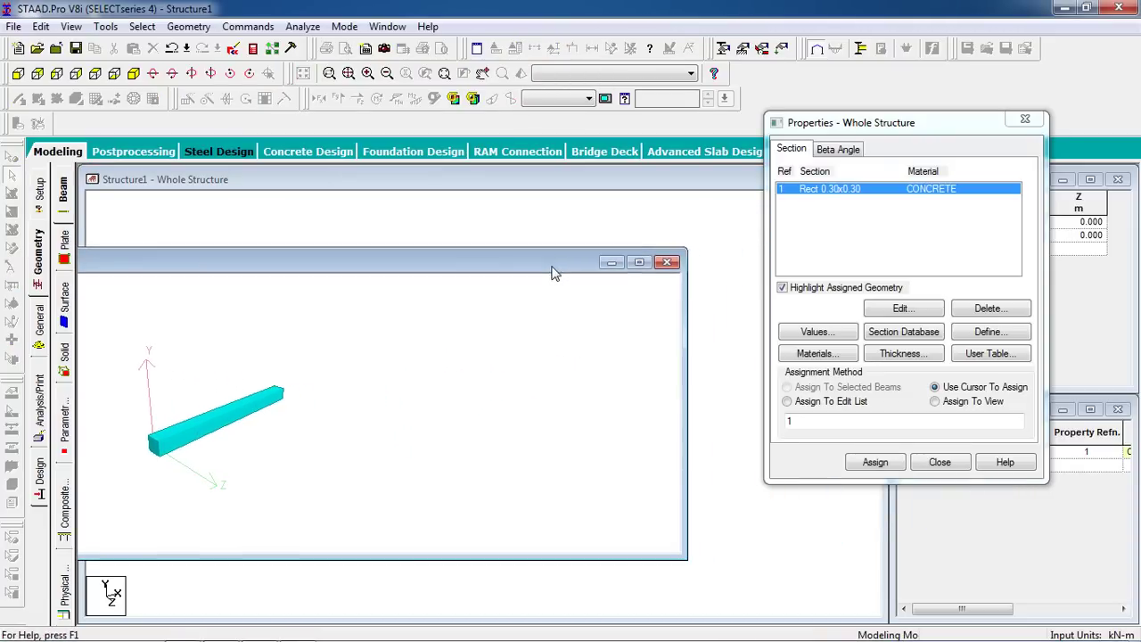
{"action": "left_click", "coordinate": [667, 264]}
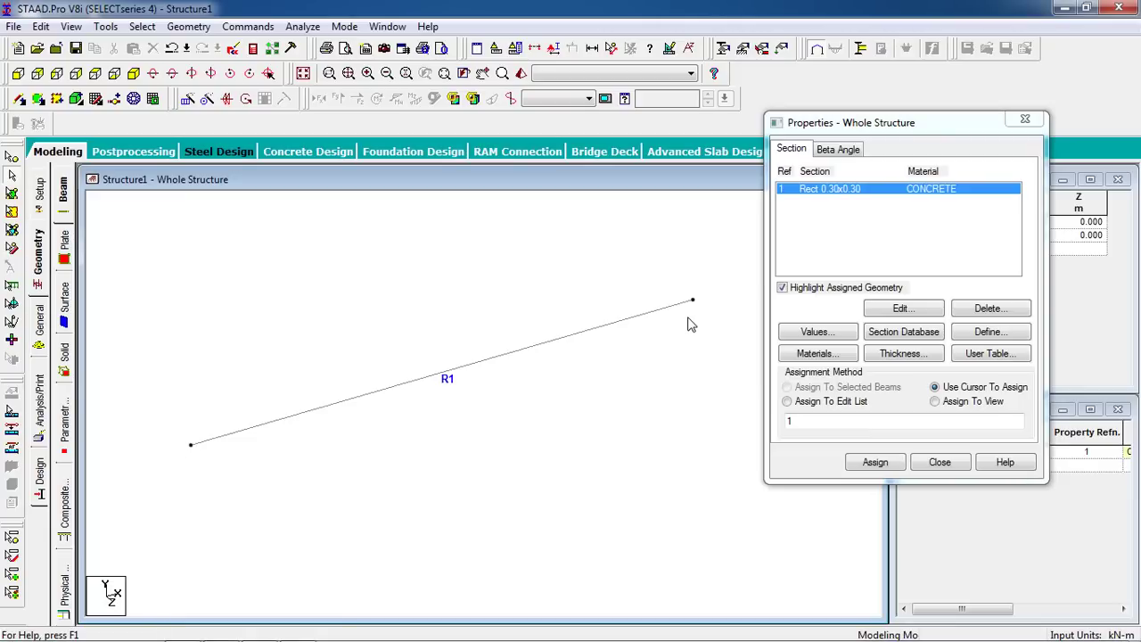
{"action": "middle_click_drag", "start_coordinate": [520, 386], "coordinate": [473, 374]}
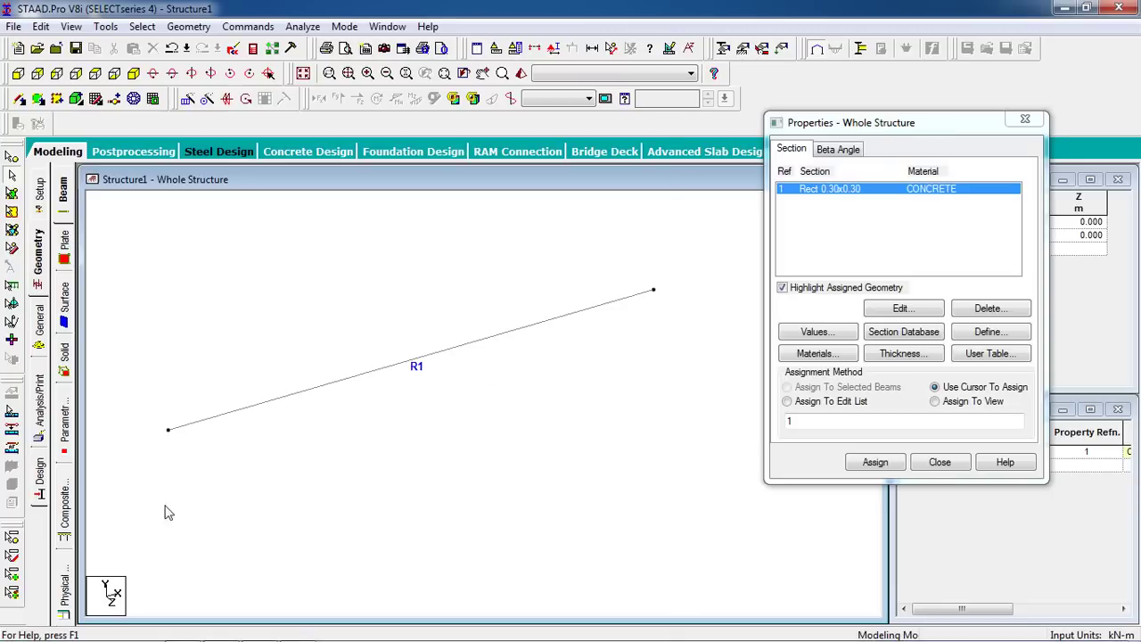
{"action": "left_click", "coordinate": [741, 51]}
Create a Fixed support and assign it as Support 2 to both end nodes.
{"action": "left_click_drag", "start_coordinate": [166, 42], "coordinate": [946, 68]}
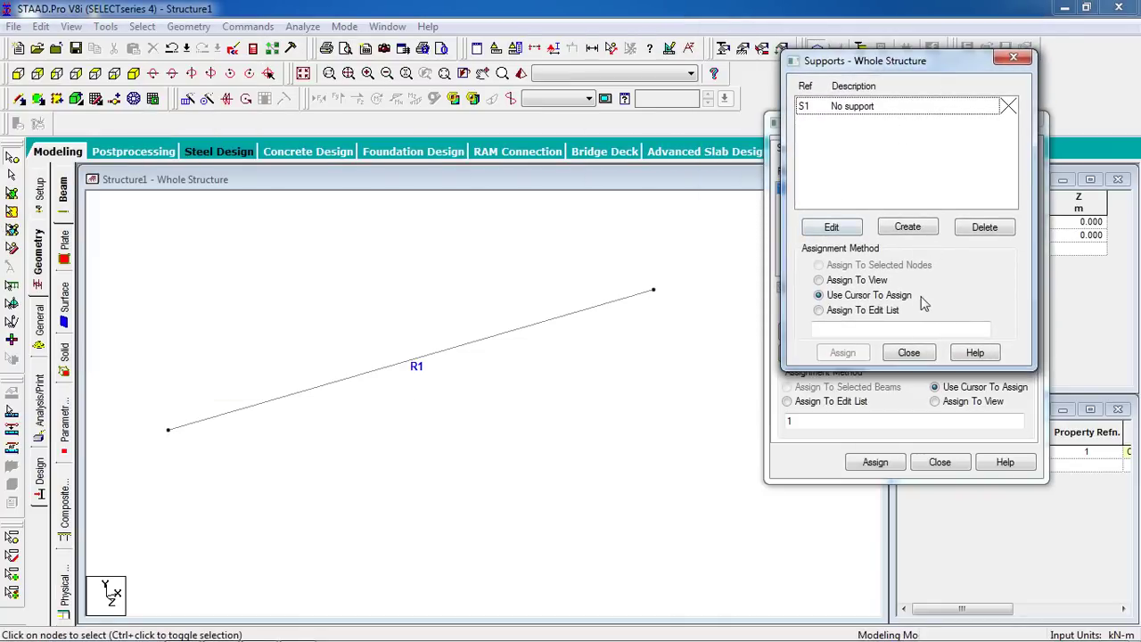
{"action": "left_click", "coordinate": [907, 228]}
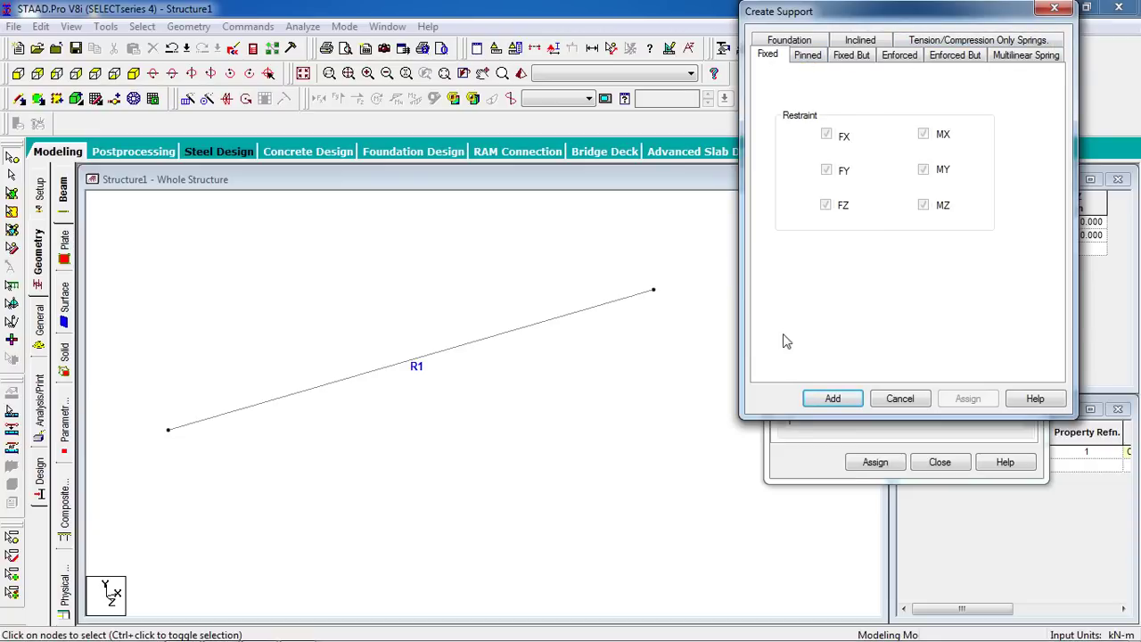
{"action": "left_click", "coordinate": [832, 399]}
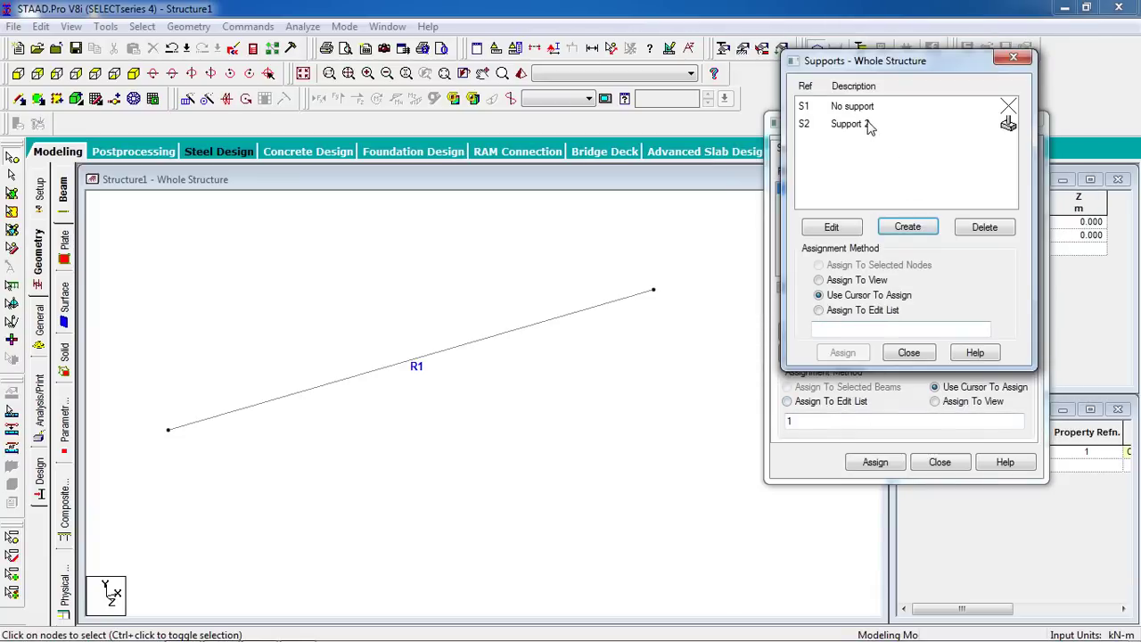
{"action": "left_click", "coordinate": [851, 127]}
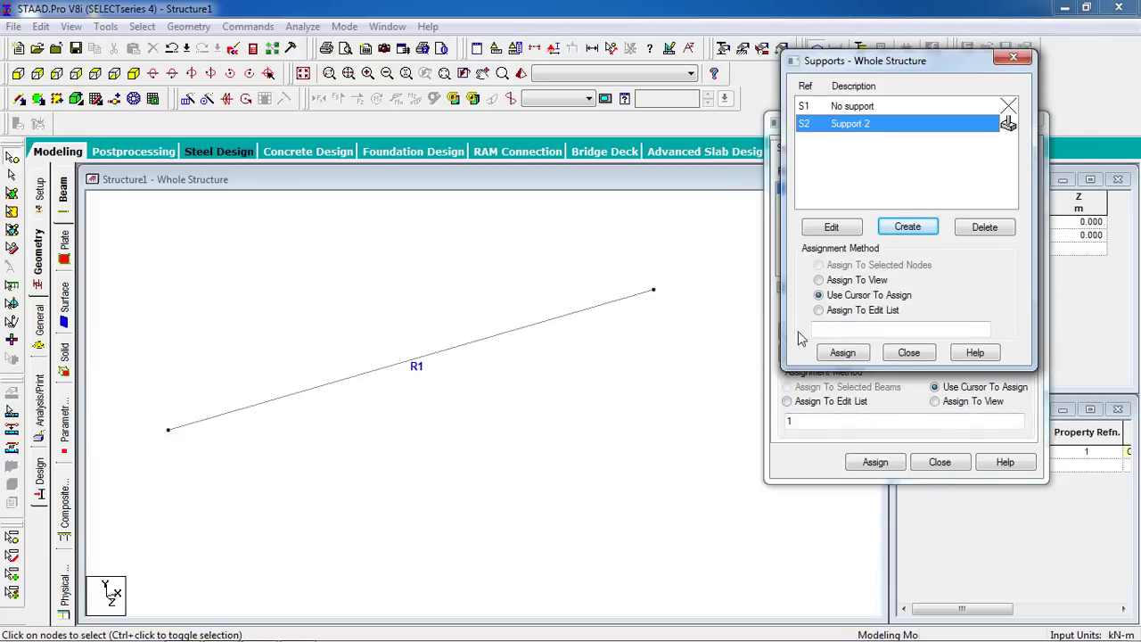
{"action": "left_click", "coordinate": [12, 158]}
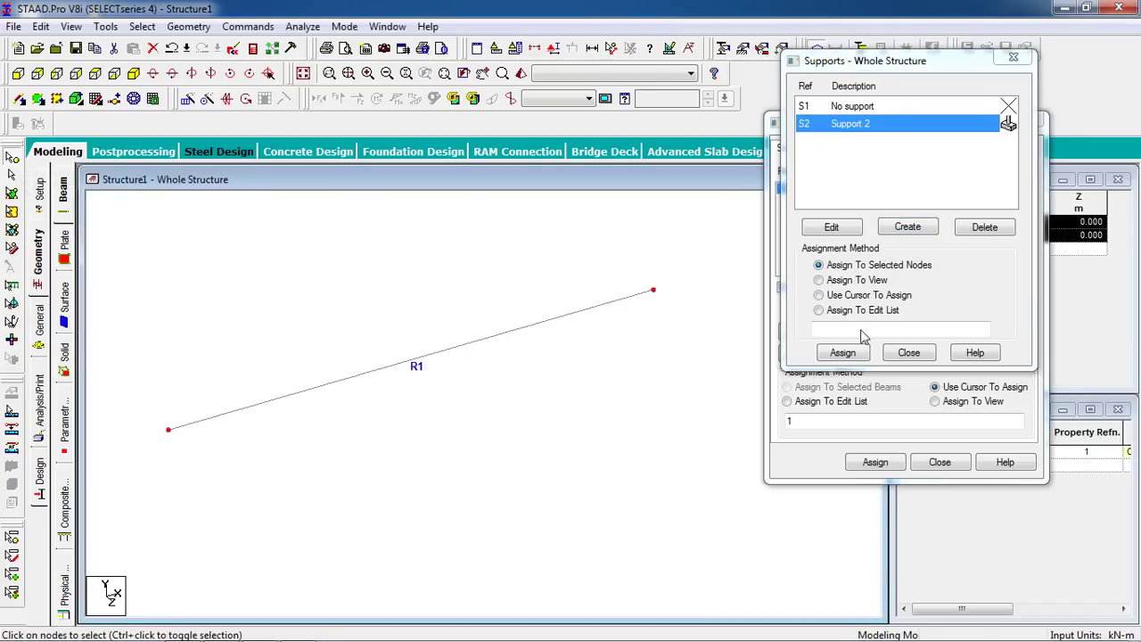
{"action": "left_click", "coordinate": [843, 354]}
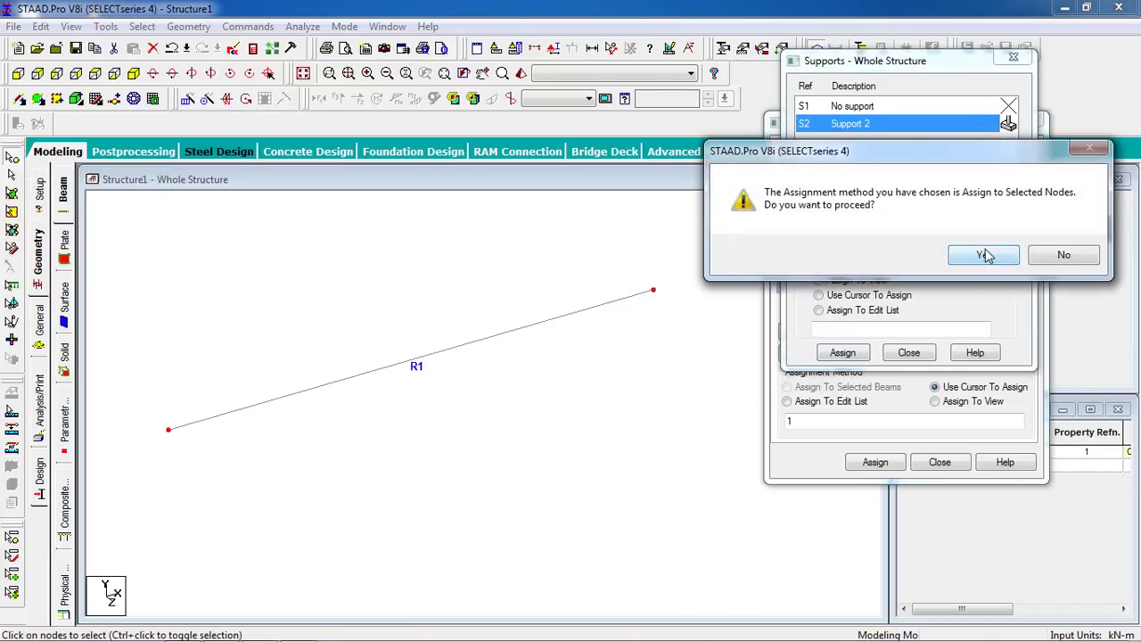
{"action": "left_click", "coordinate": [980, 260]}
{"action": "left_click_drag", "start_coordinate": [876, 65], "coordinate": [892, 181]}
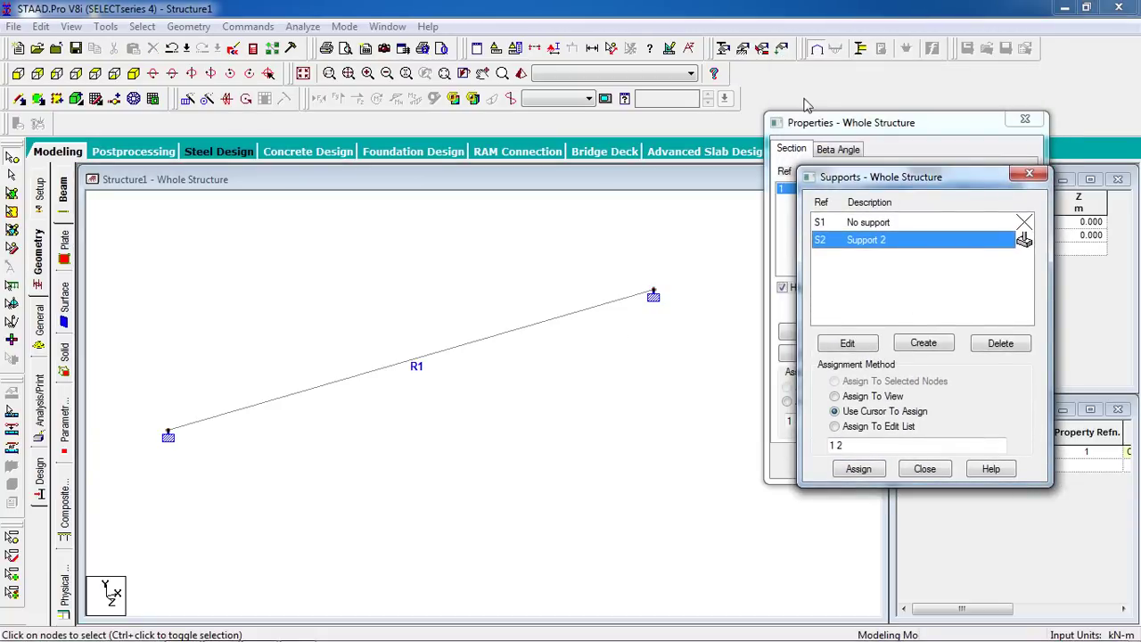
{"action": "left_click", "coordinate": [782, 50]}
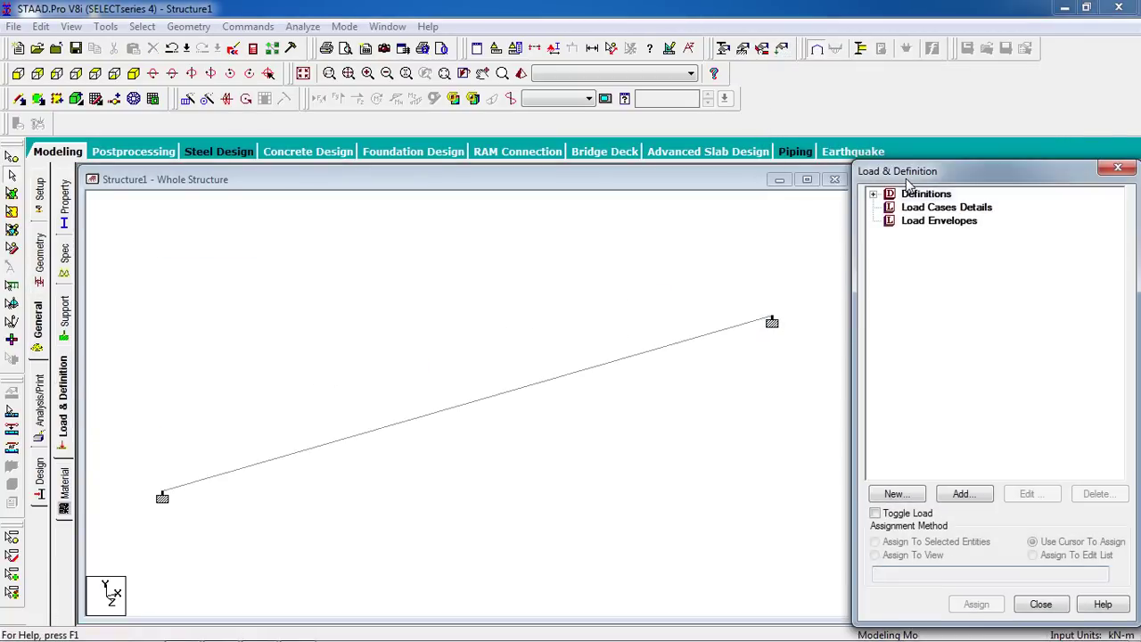
Add primary load case 1 of Dead loading type, titled 'dead'.
{"action": "left_click_drag", "start_coordinate": [909, 179], "coordinate": [894, 173]}
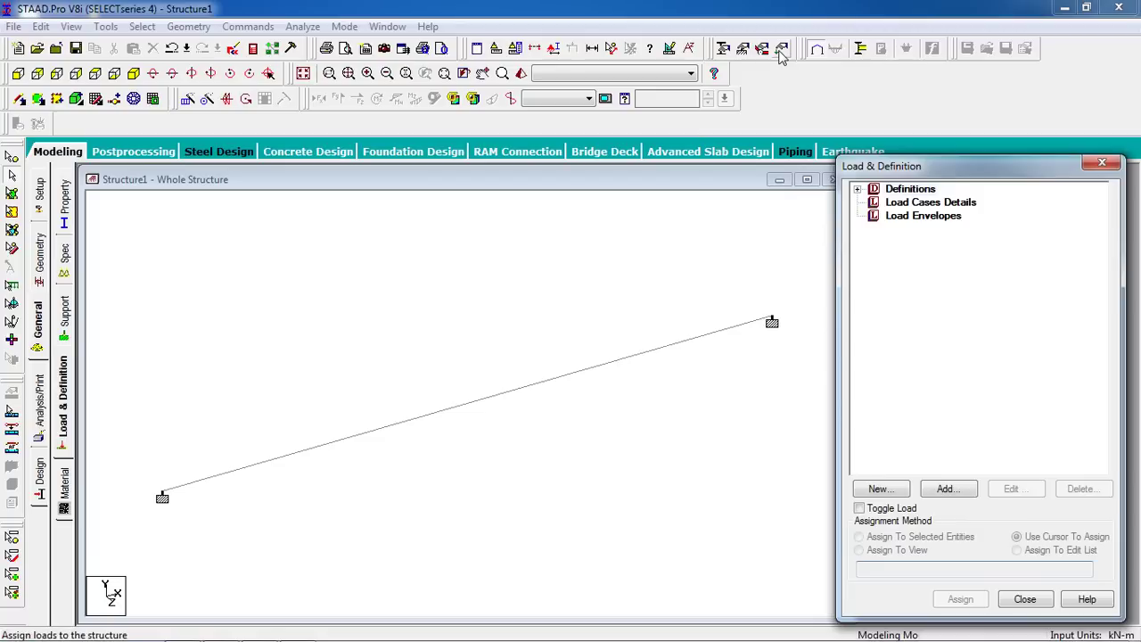
{"action": "left_click", "coordinate": [922, 203]}
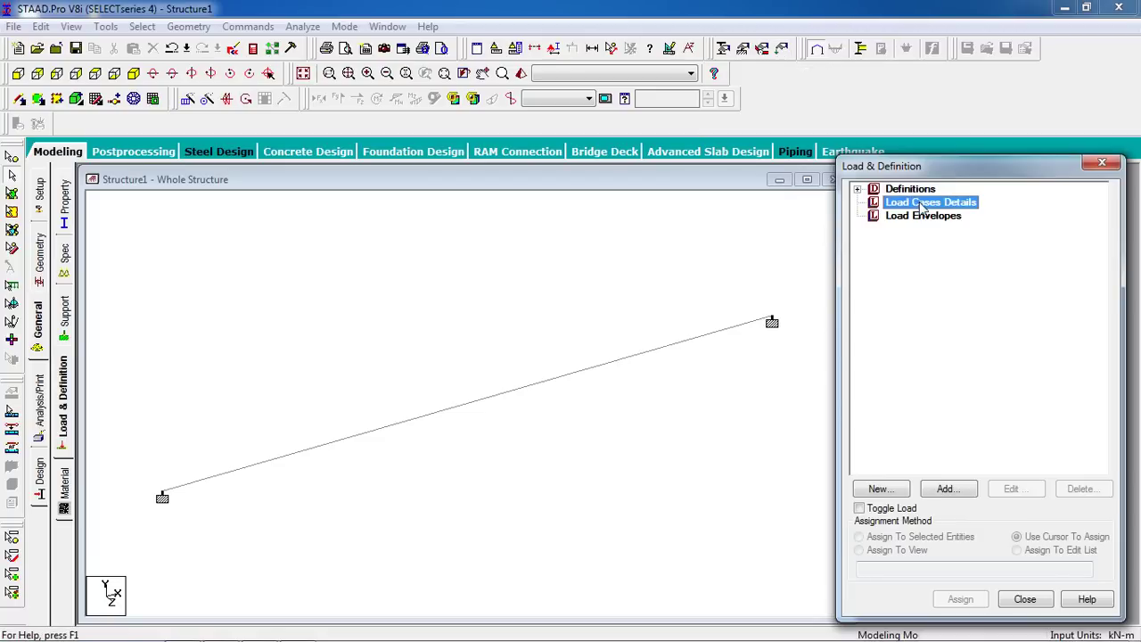
{"action": "left_click", "coordinate": [949, 489]}
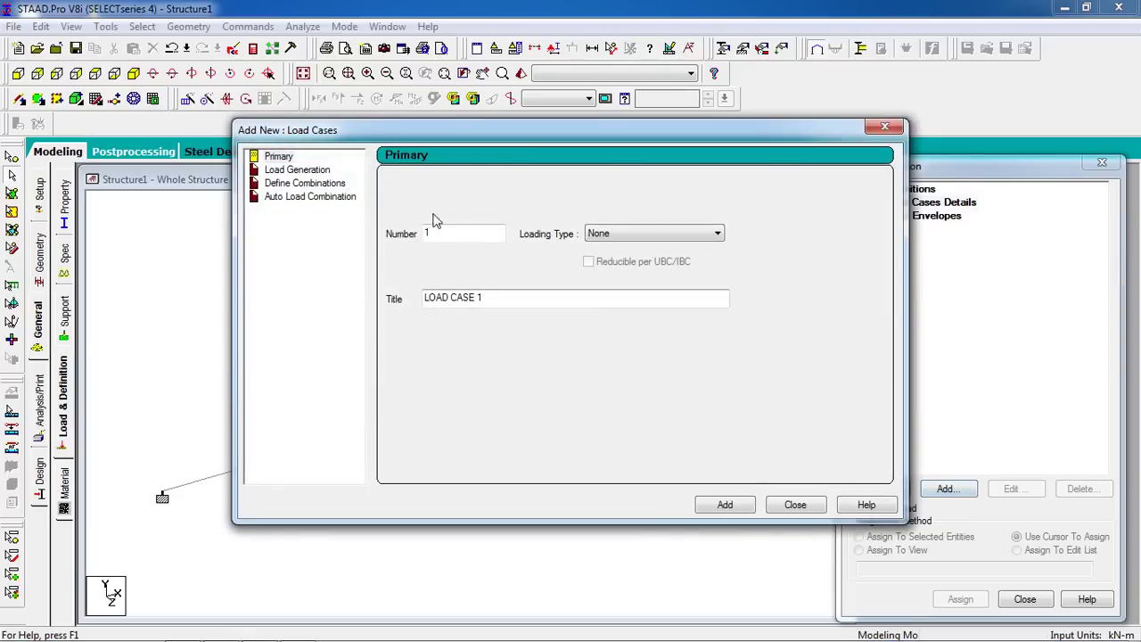
{"action": "left_click", "coordinate": [684, 233]}
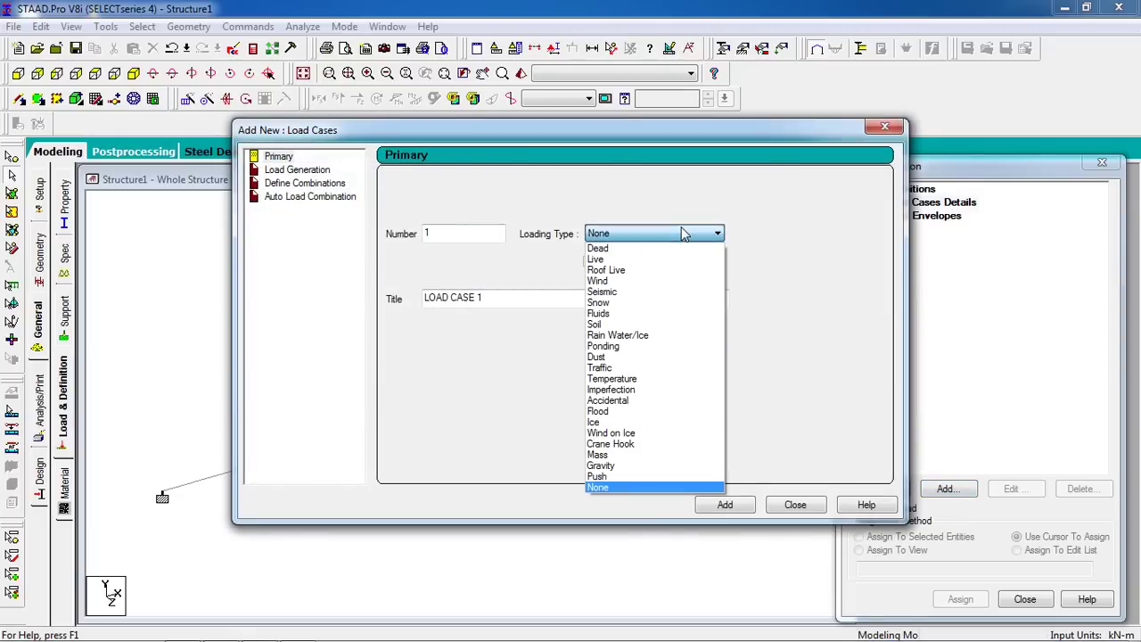
{"action": "left_click", "coordinate": [683, 249]}
{"action": "double_click", "coordinate": [656, 303]}
{"action": "left_click_drag", "start_coordinate": [656, 303], "coordinate": [363, 294]}
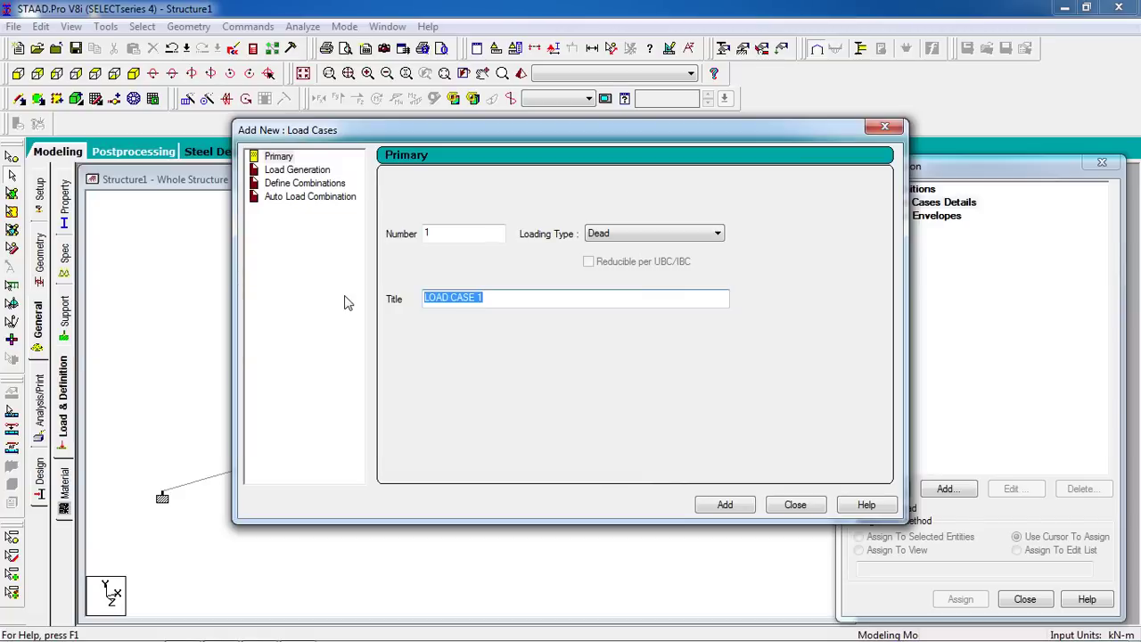
{"action": "type", "text": "dead"}
{"action": "left_click", "coordinate": [725, 505]}
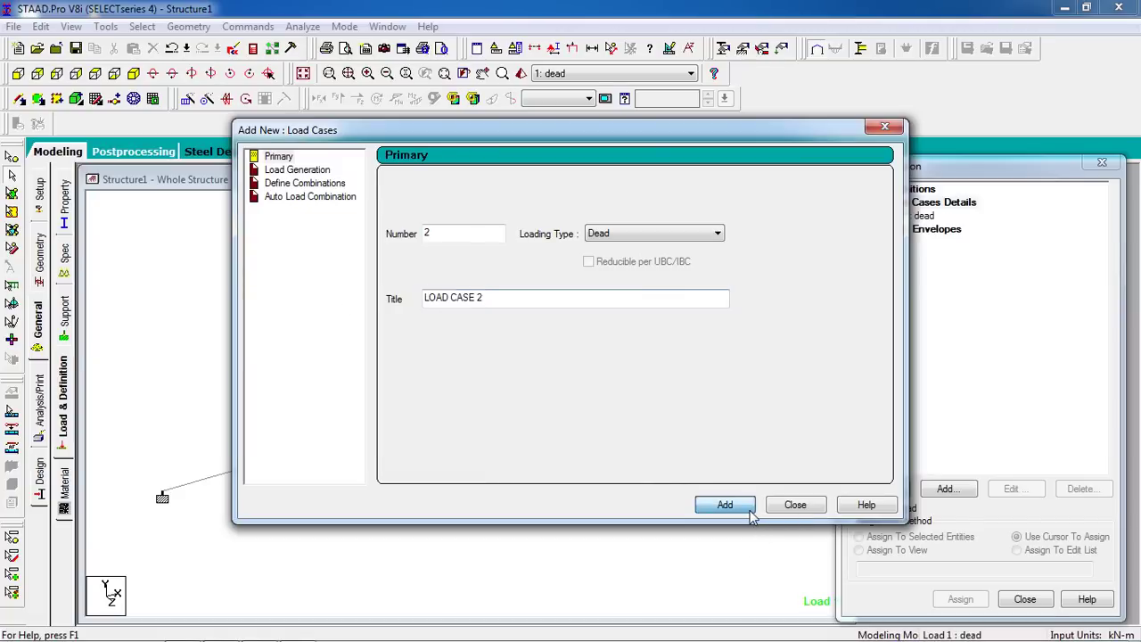
{"action": "left_click", "coordinate": [795, 505]}
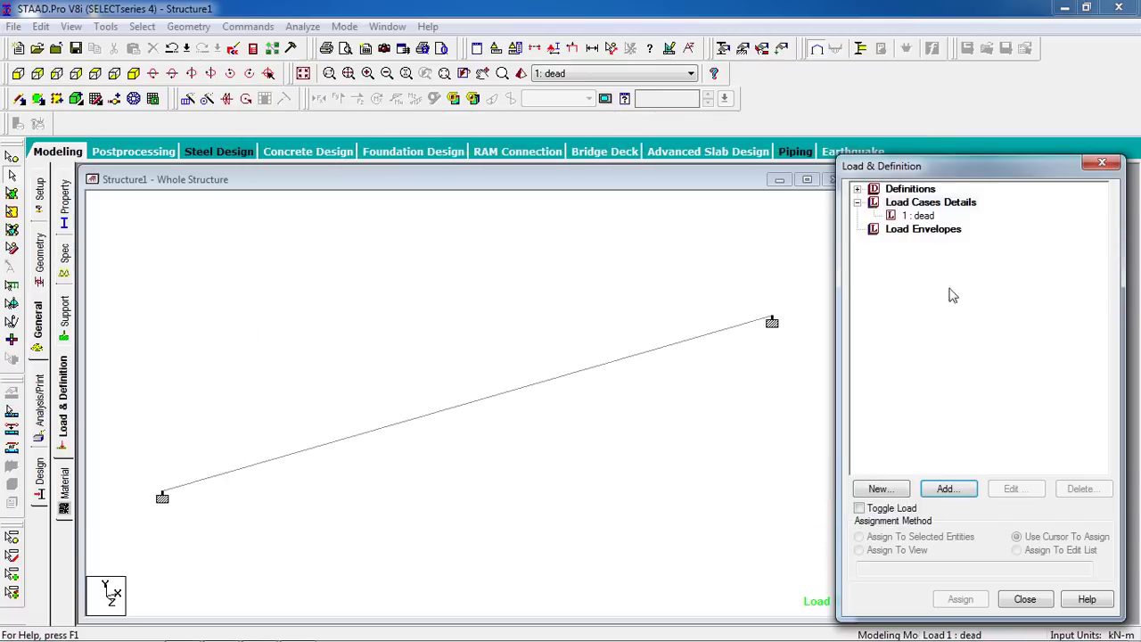
{"action": "left_click", "coordinate": [923, 216]}
Add a selfweight load in Y with factor -1 to the dead case.
{"action": "left_click", "coordinate": [957, 496]}
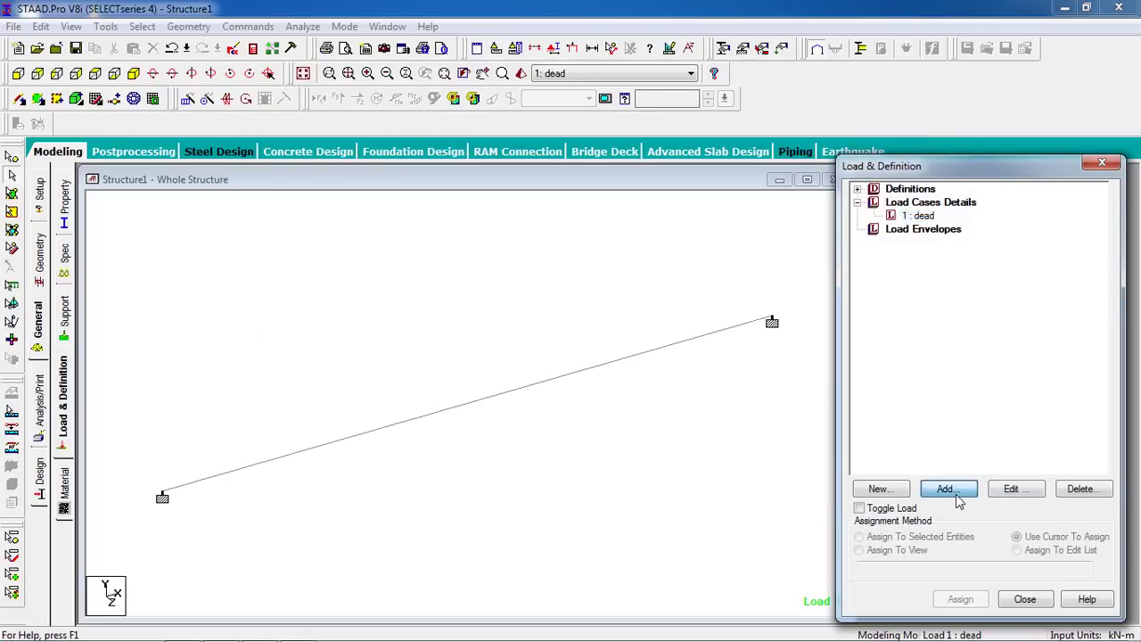
{"action": "left_click", "coordinate": [260, 101]}
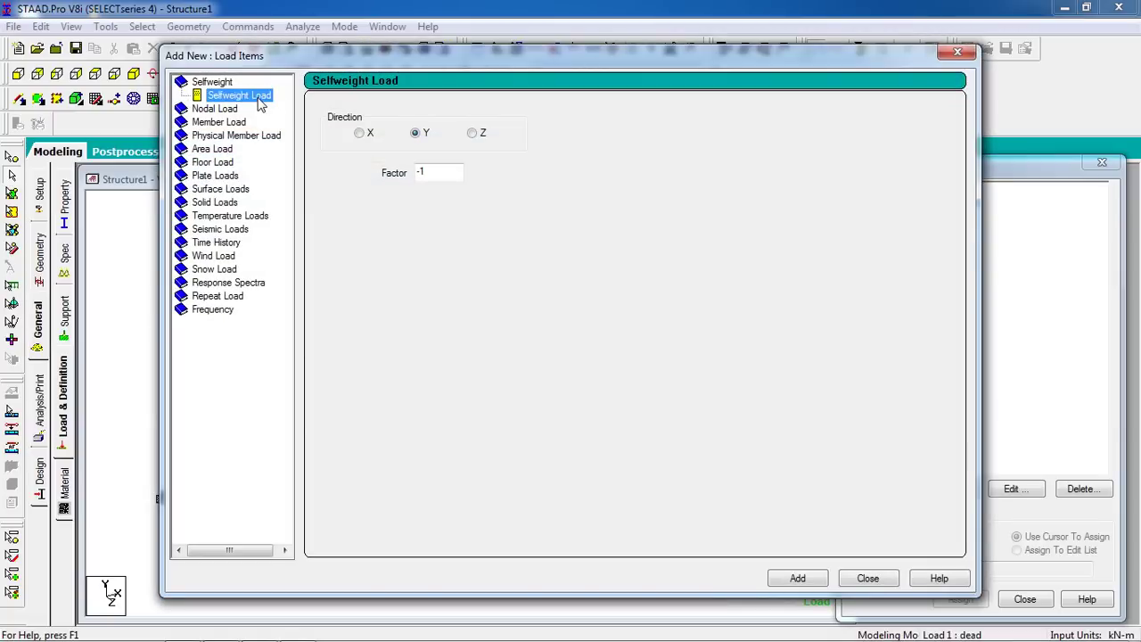
{"action": "left_click", "coordinate": [822, 584]}
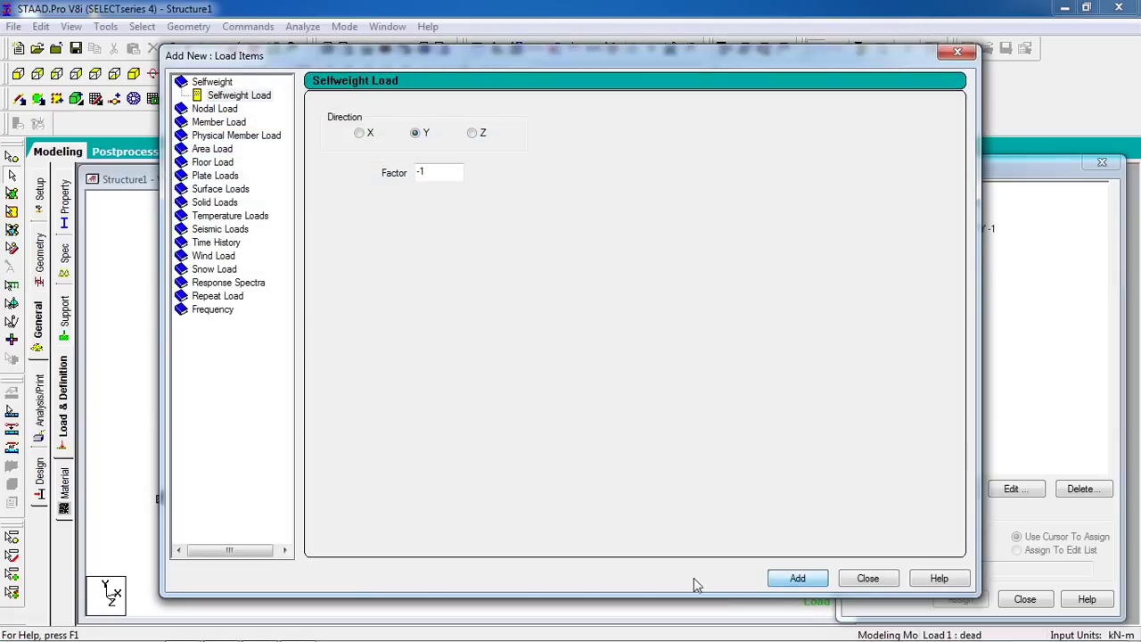
Add a uniform member load of -16.5 kN/m in GY to the dead case.
{"action": "left_click", "coordinate": [214, 122]}
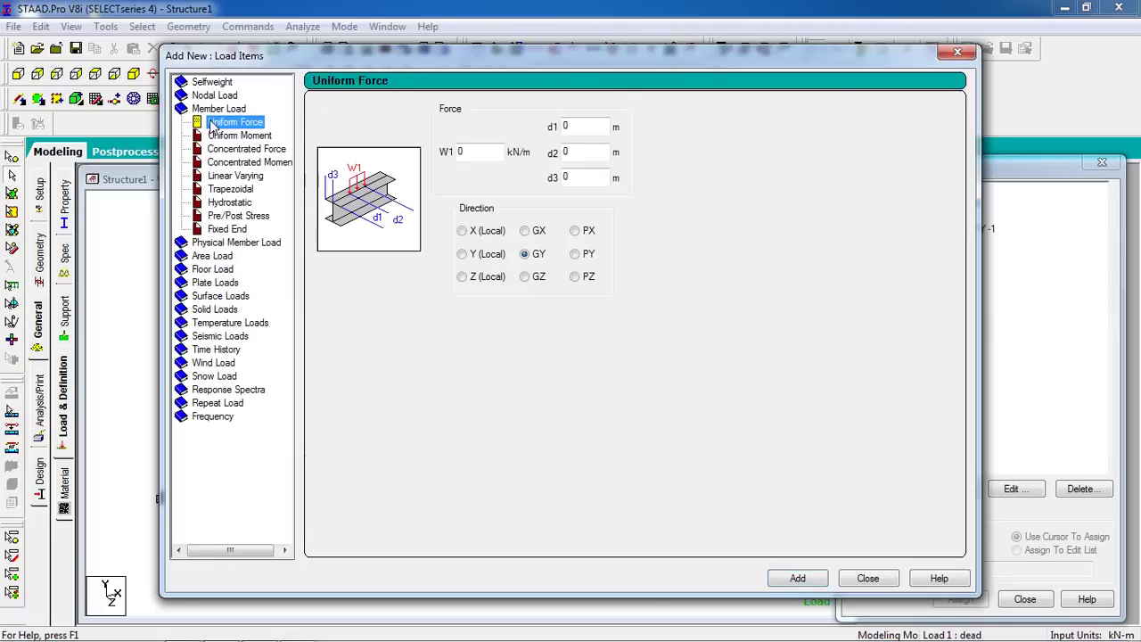
{"action": "double_click", "coordinate": [473, 152]}
{"action": "left_click_drag", "start_coordinate": [484, 60], "coordinate": [621, 74]}
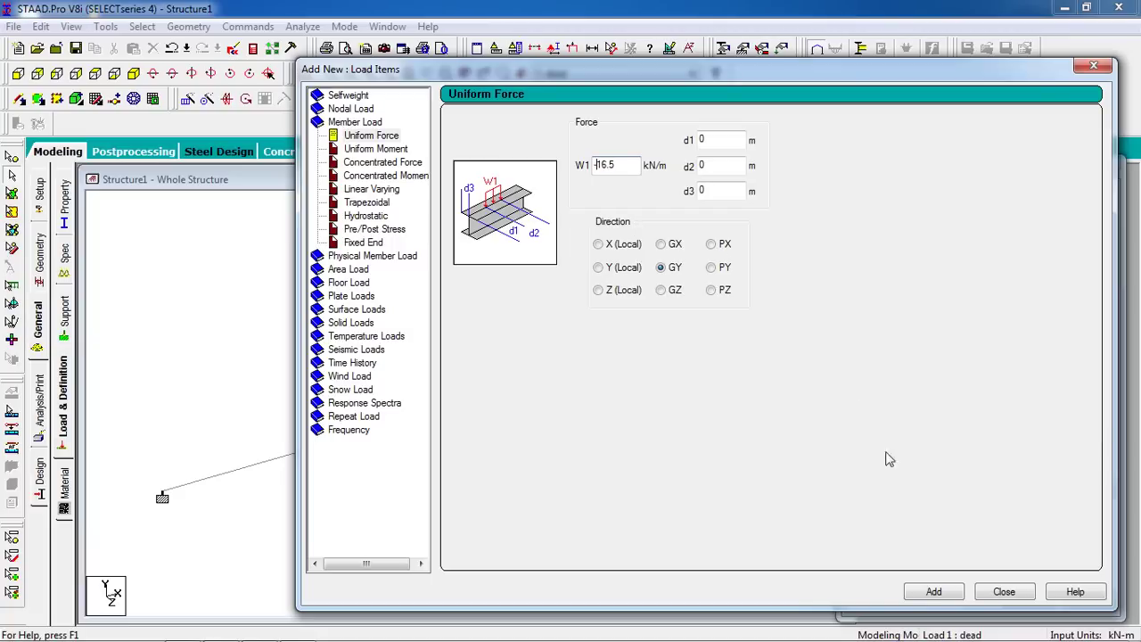
{"action": "left_click", "coordinate": [933, 591]}
{"action": "left_click", "coordinate": [1004, 591]}
{"action": "left_click", "coordinate": [936, 231]}
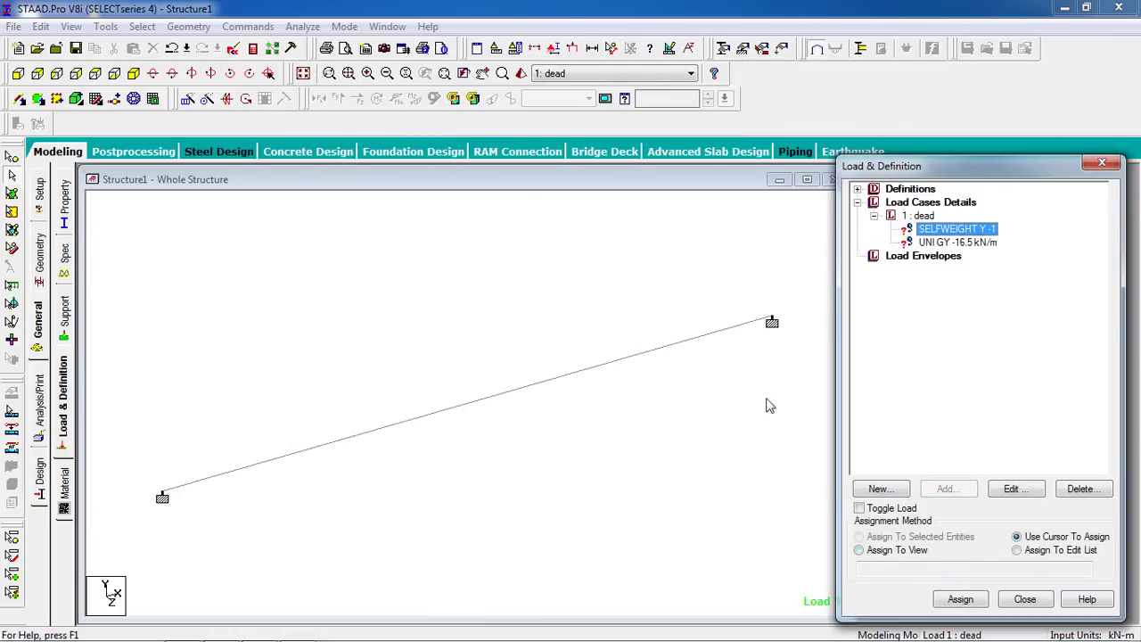
Assign the selfweight load to all members in view.
{"action": "left_click", "coordinate": [887, 550]}
{"action": "left_click", "coordinate": [961, 599]}
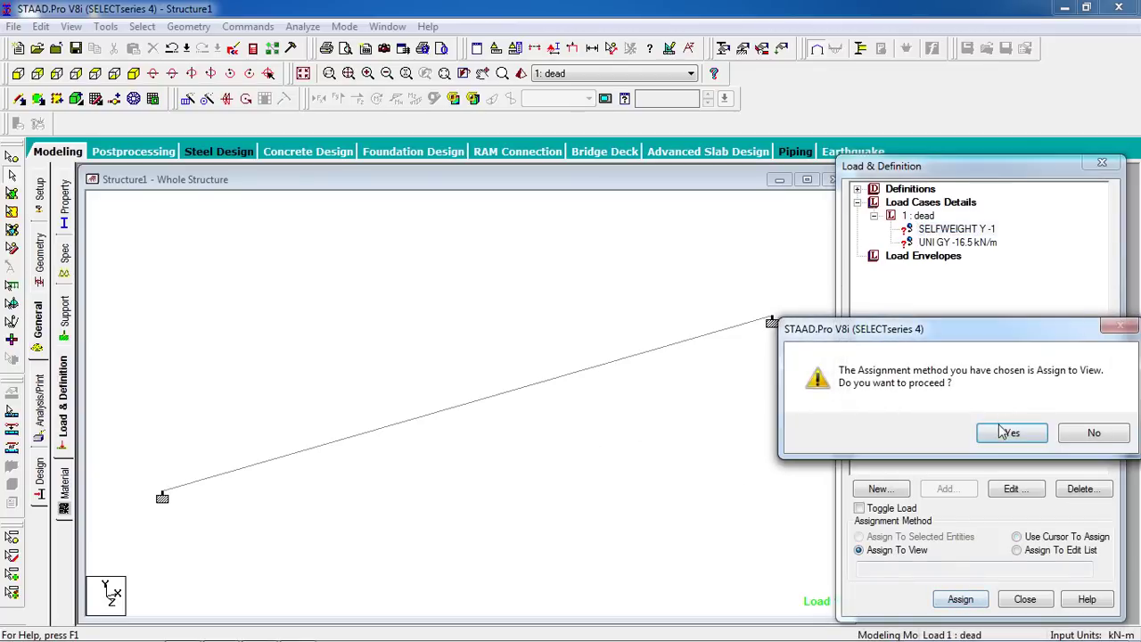
{"action": "left_click", "coordinate": [1009, 429]}
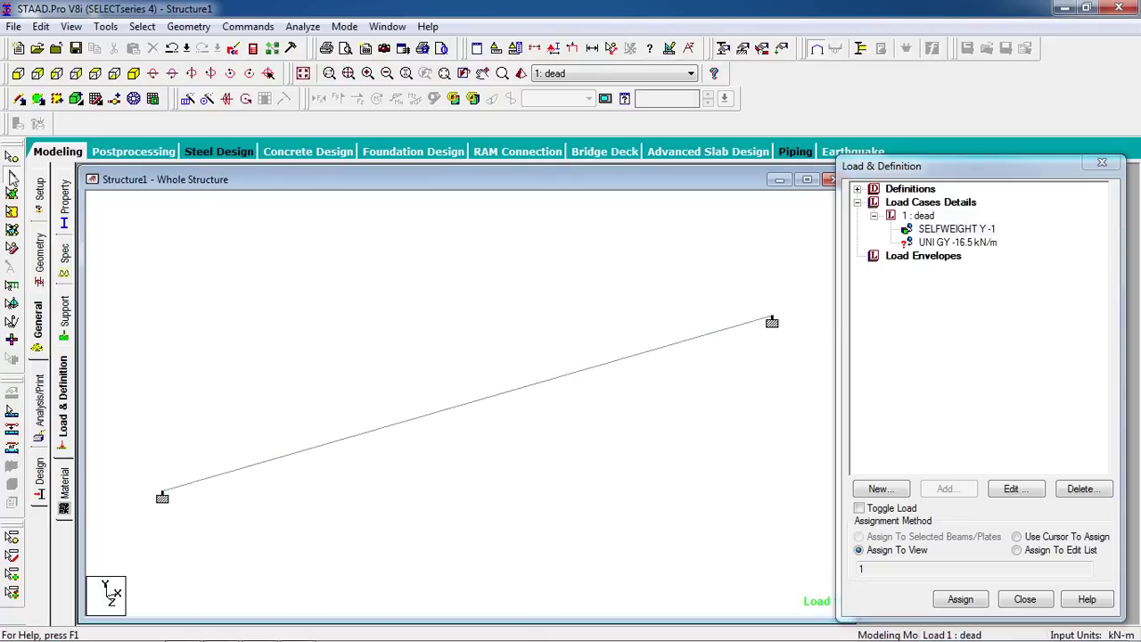
Assign the -16.5 kN/m uniform GY load to beam 1.
{"action": "left_click", "coordinate": [447, 417]}
{"action": "left_click", "coordinate": [968, 242]}
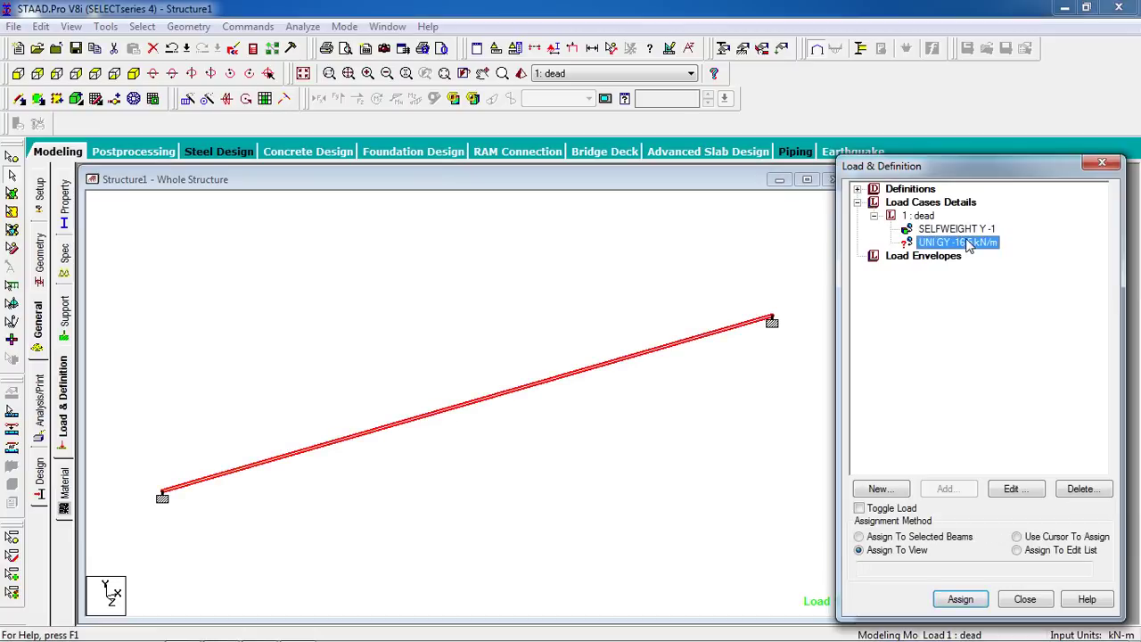
{"action": "left_click", "coordinate": [898, 537]}
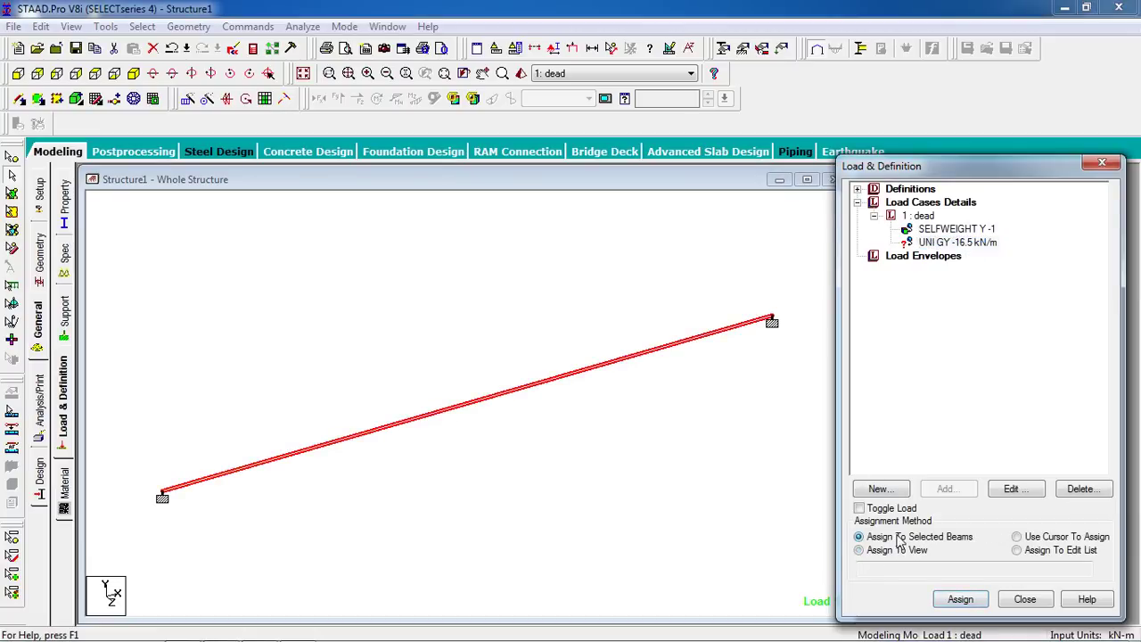
{"action": "left_click", "coordinate": [960, 599]}
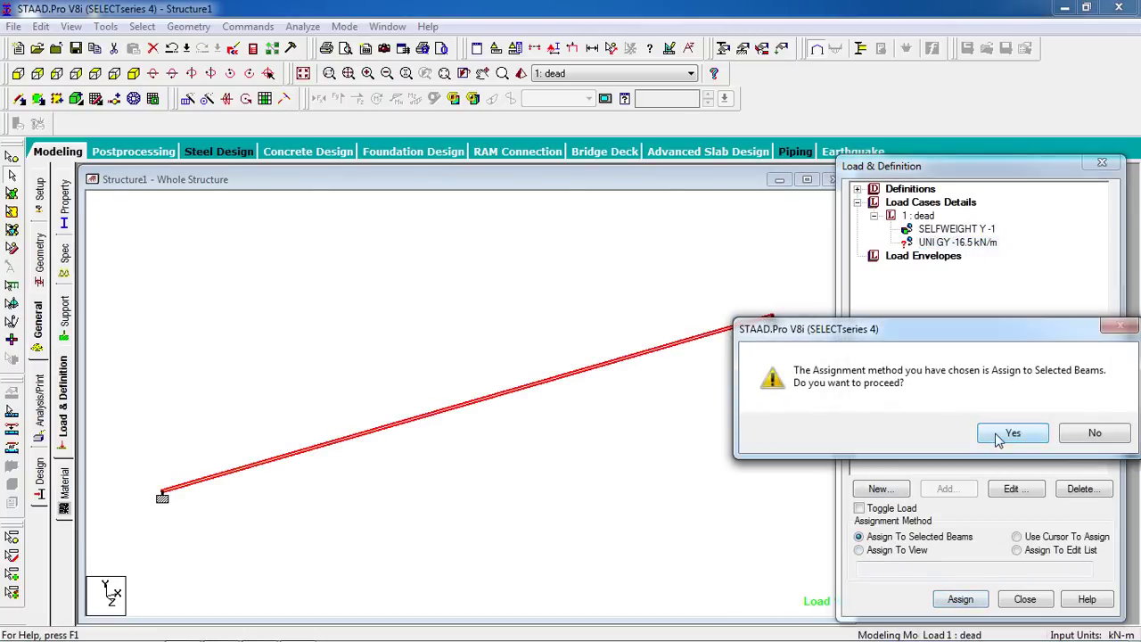
{"action": "left_click", "coordinate": [1011, 434]}
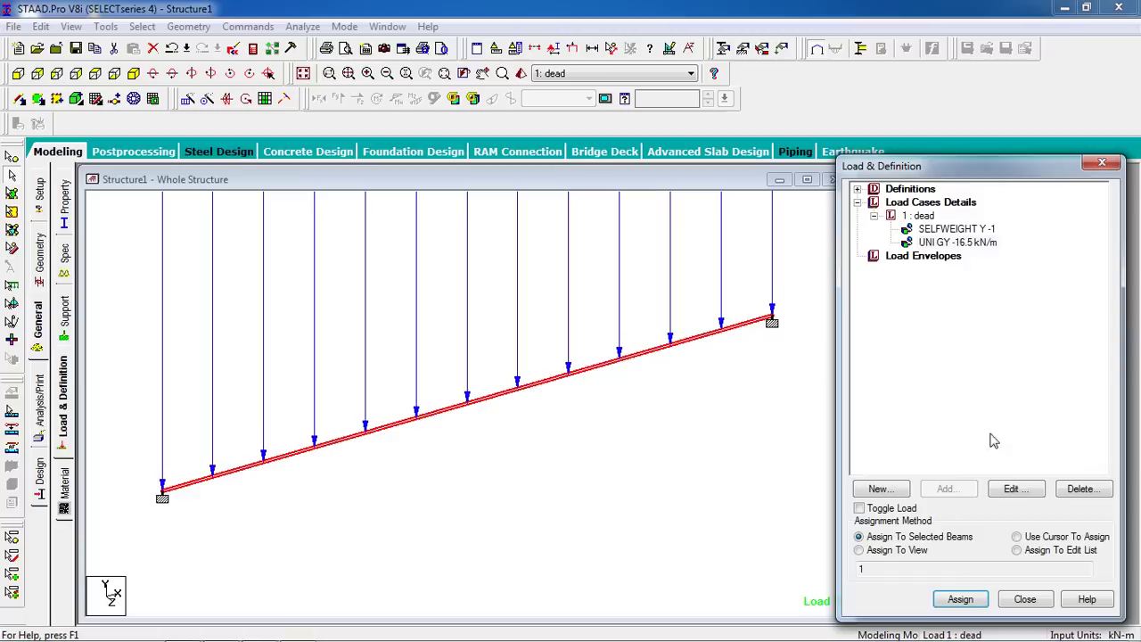
{"action": "left_click", "coordinate": [572, 48]}
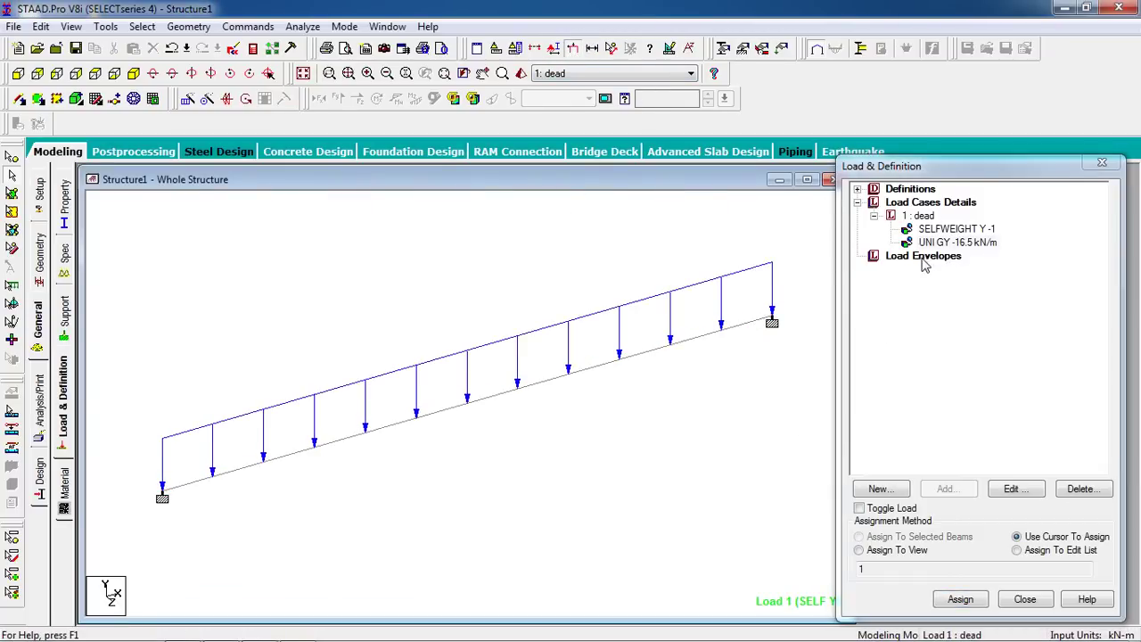
{"action": "left_click", "coordinate": [253, 29]}
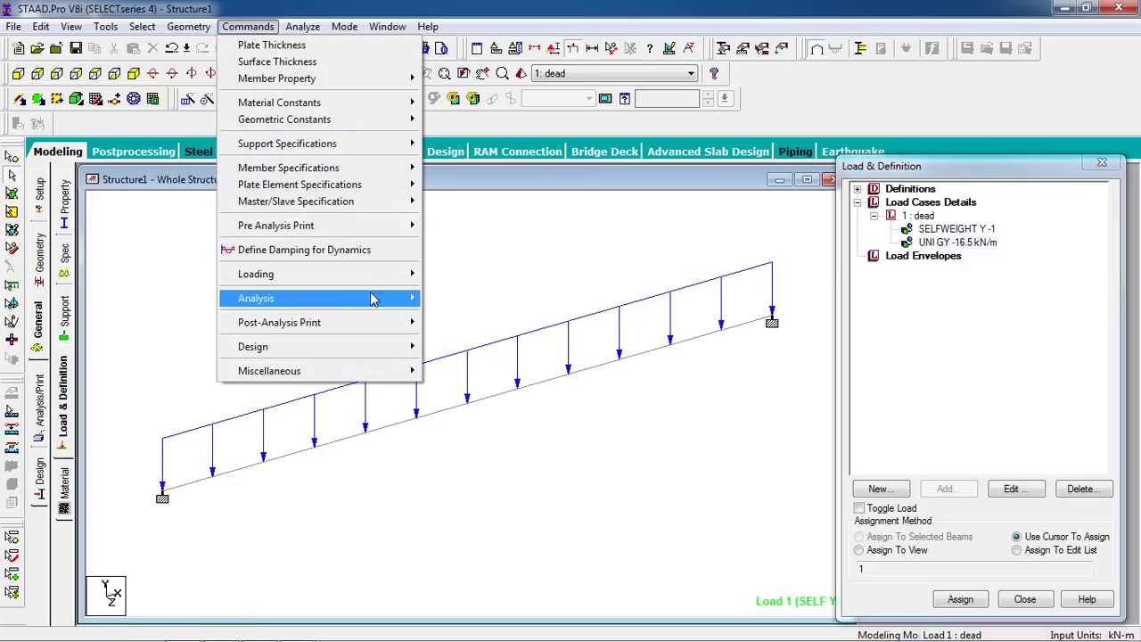
Add a Perform Analysis command with no print option.
{"action": "mouse_move", "coordinate": [374, 299]}
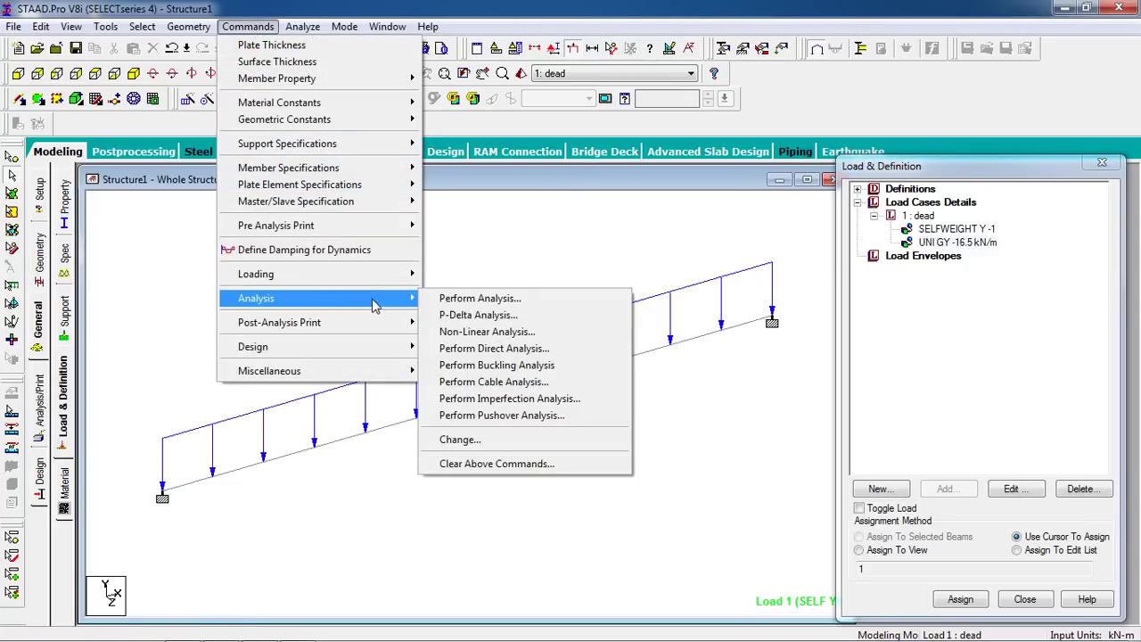
{"action": "left_click", "coordinate": [440, 299]}
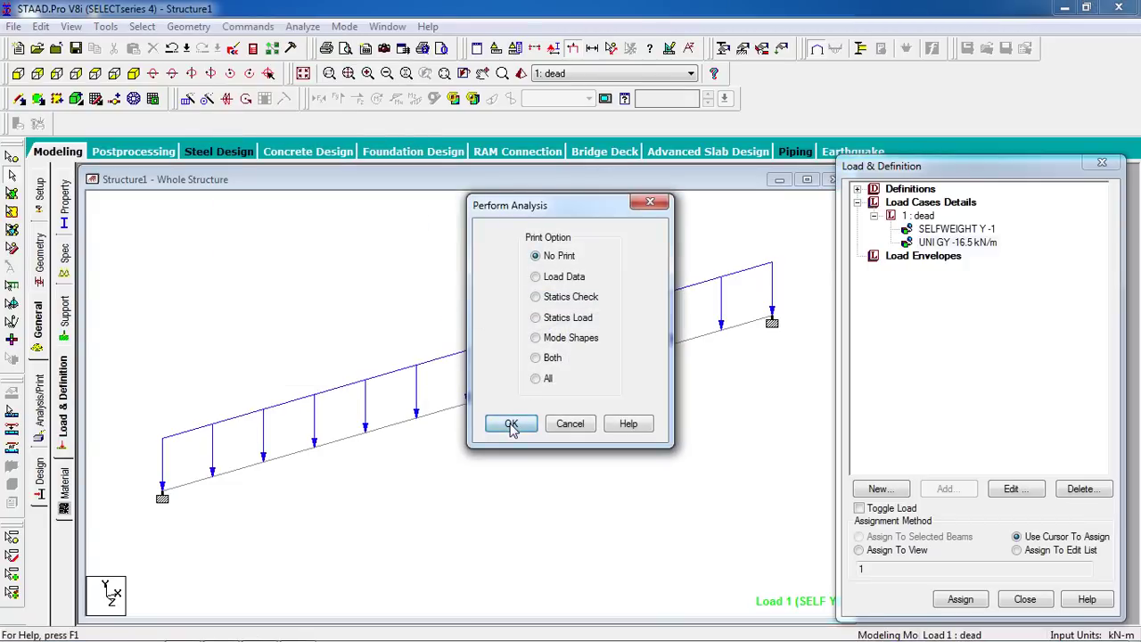
{"action": "left_click", "coordinate": [511, 423]}
Save the model, run the analysis, and stay in modelling mode.
{"action": "left_click", "coordinate": [296, 27]}
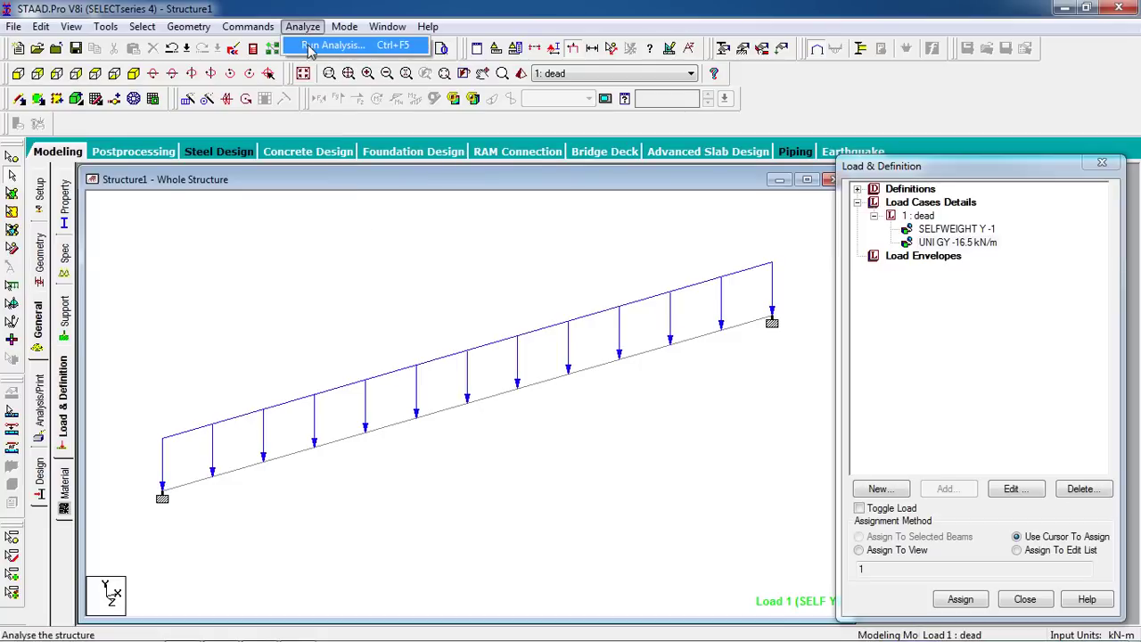
{"action": "left_click", "coordinate": [328, 44]}
{"action": "left_click", "coordinate": [460, 353]}
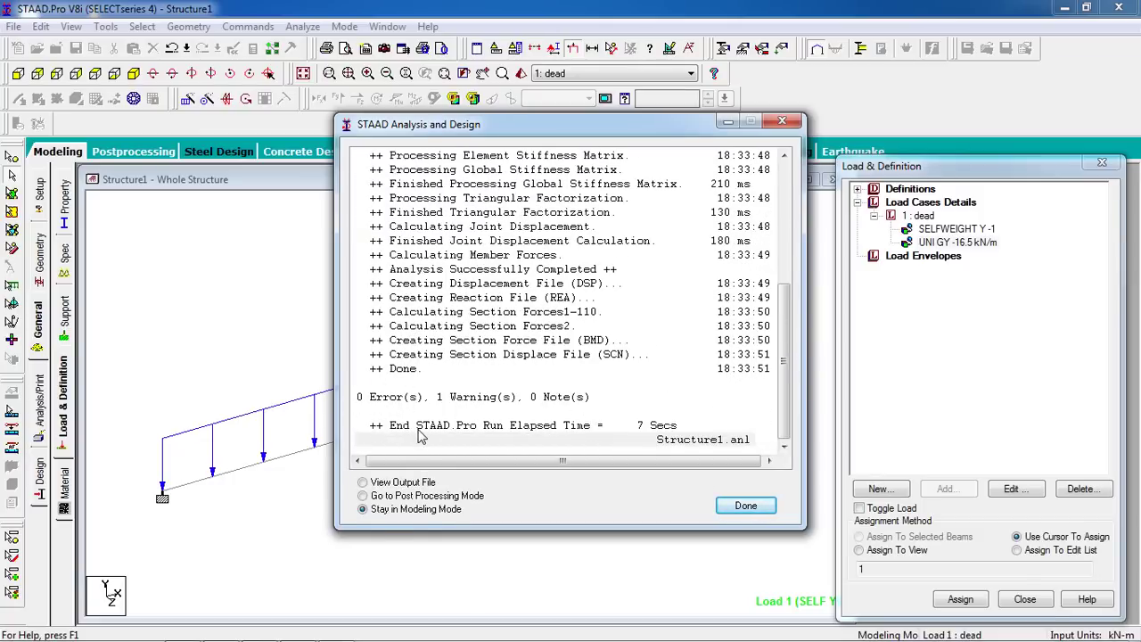
{"action": "left_click", "coordinate": [745, 507]}
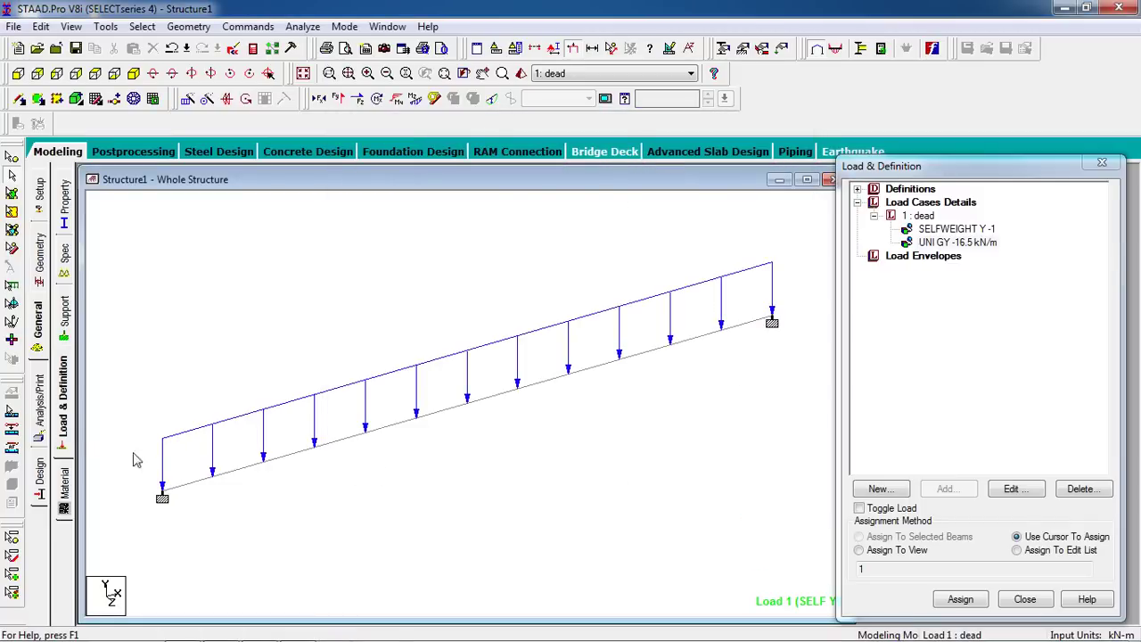
Set the concrete design code to IS456.
{"action": "left_click", "coordinate": [37, 492]}
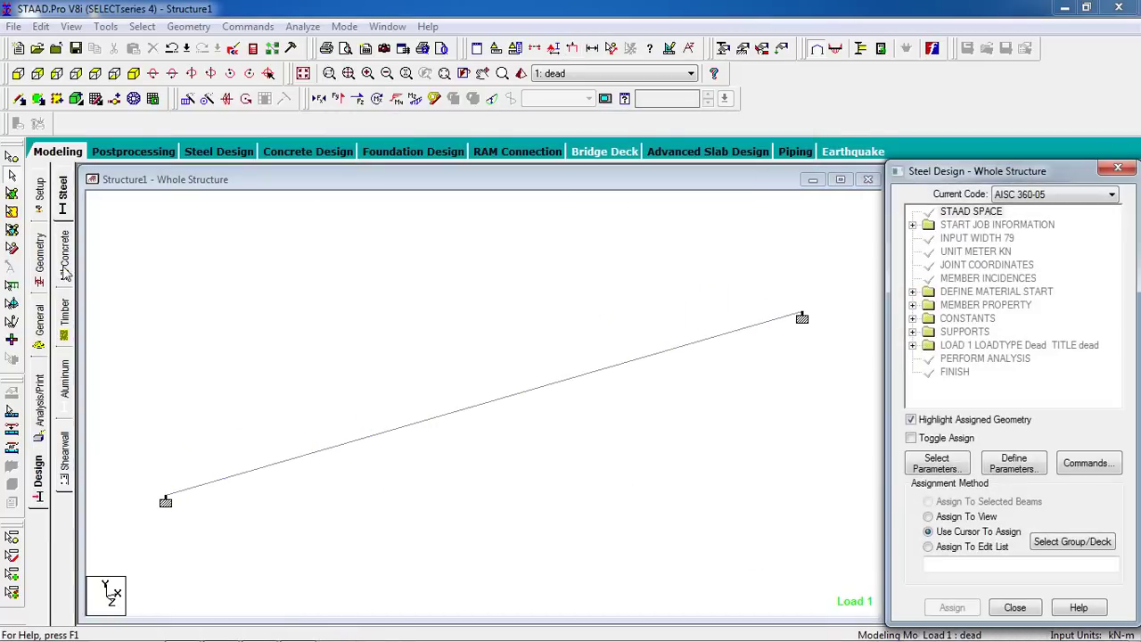
{"action": "left_click", "coordinate": [66, 273]}
{"action": "left_click", "coordinate": [1025, 195]}
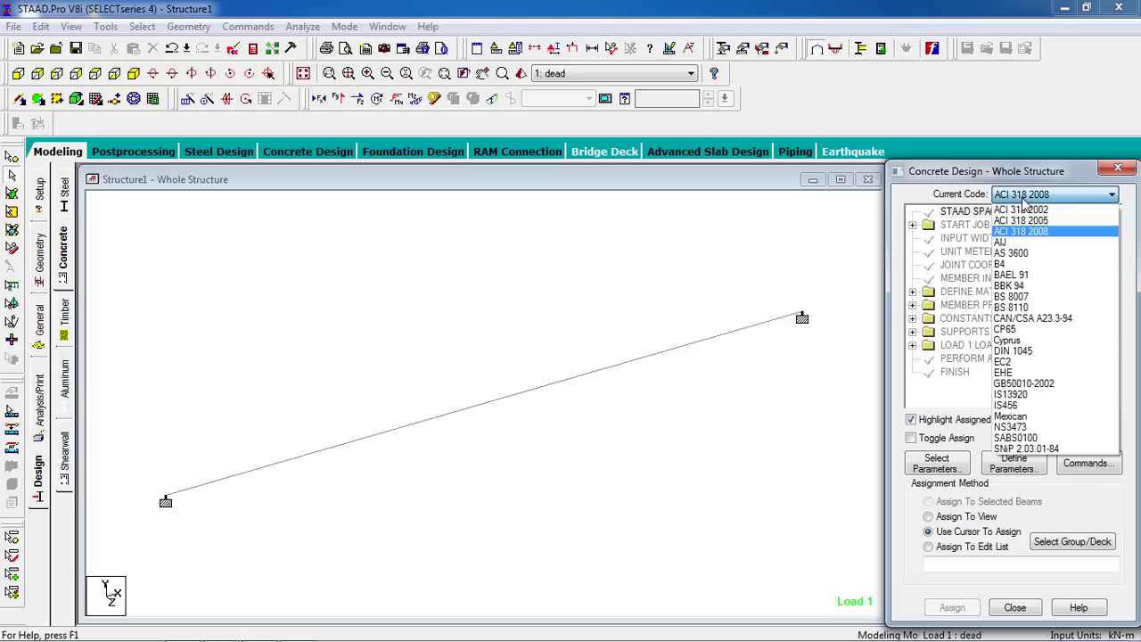
{"action": "left_click", "coordinate": [1052, 406]}
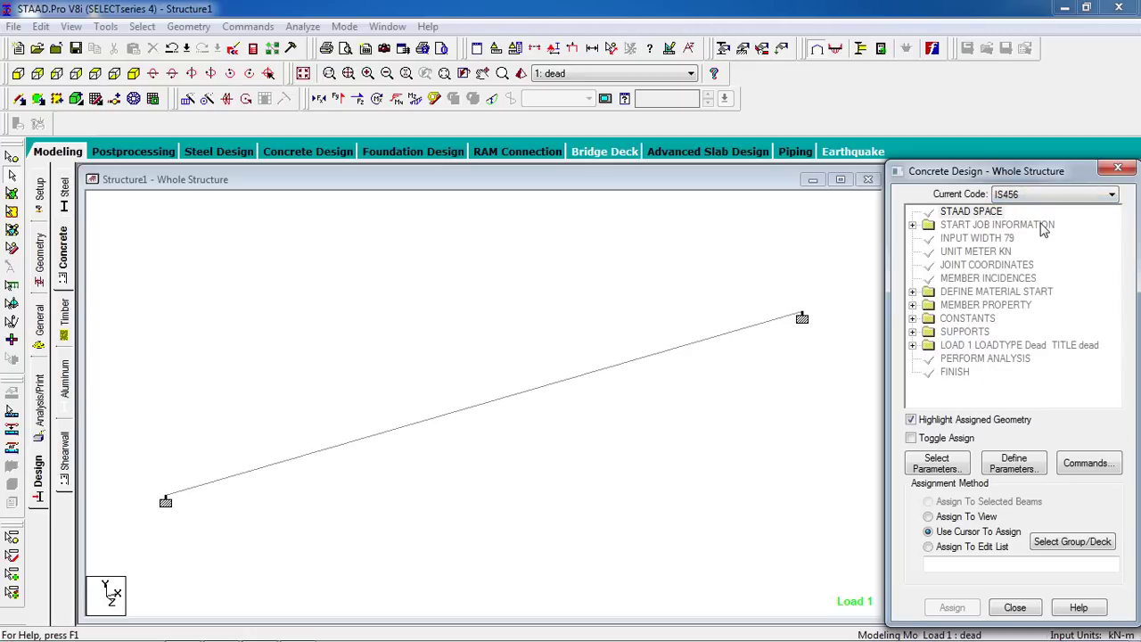
Choose Clear, Fc and Fymain as the concrete design parameters.
{"action": "left_click", "coordinate": [966, 473]}
{"action": "left_click", "coordinate": [914, 427]}
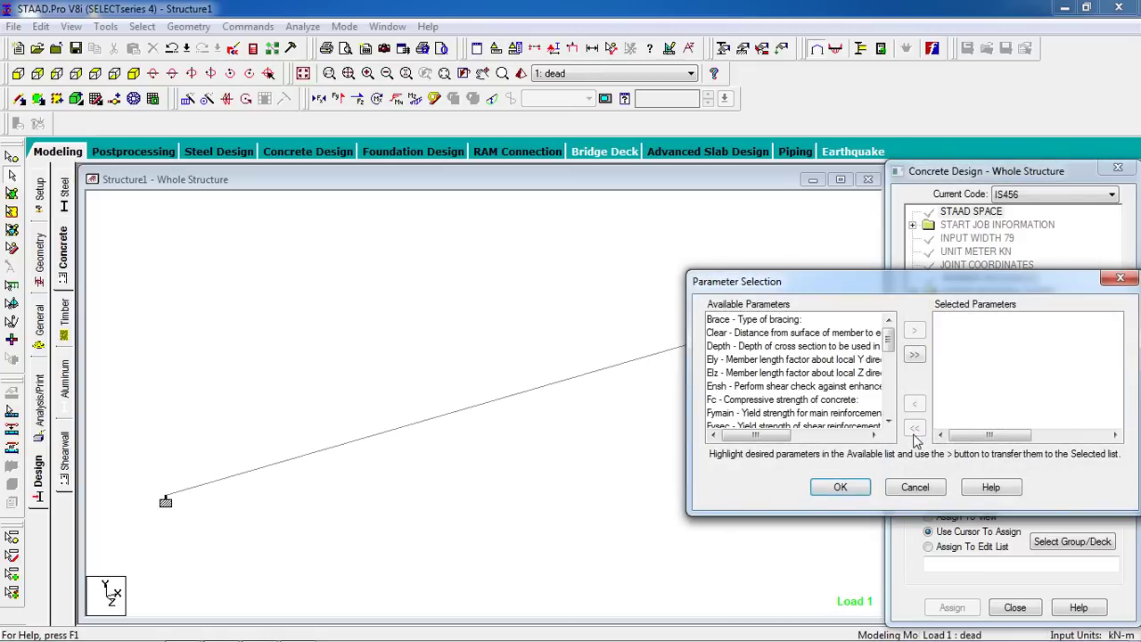
{"action": "double_click", "coordinate": [814, 334]}
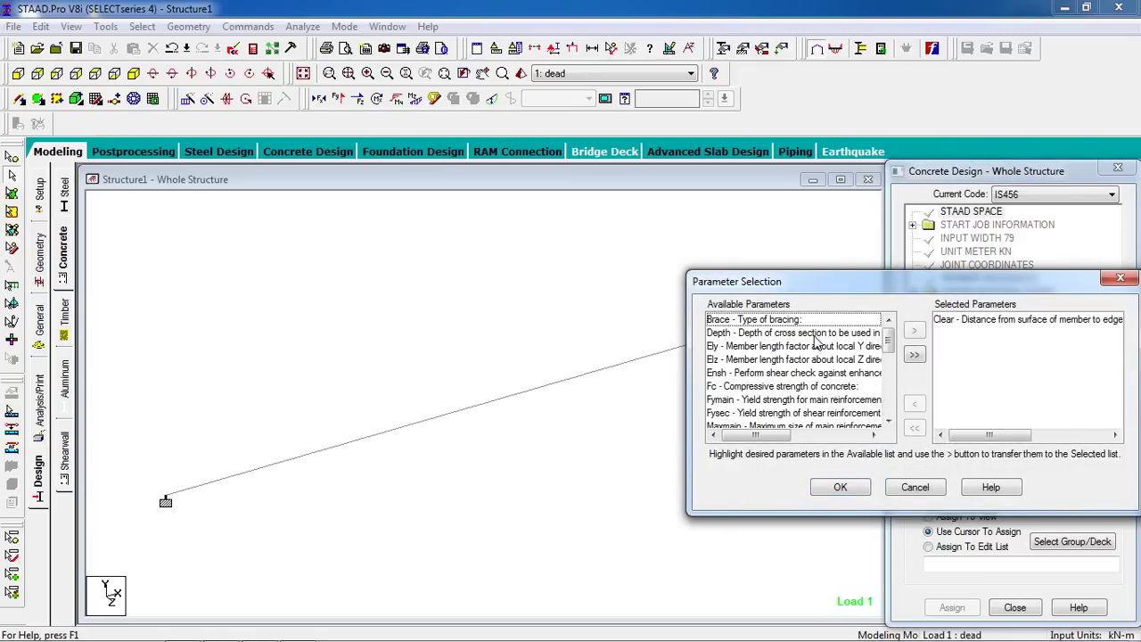
{"action": "double_click", "coordinate": [810, 389]}
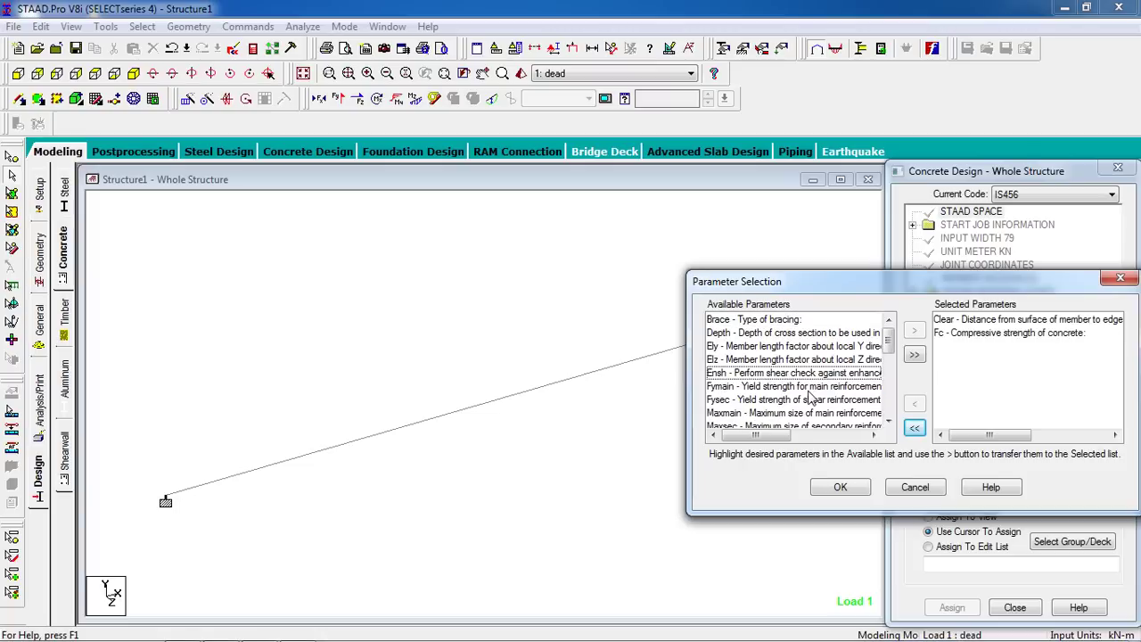
{"action": "double_click", "coordinate": [814, 387]}
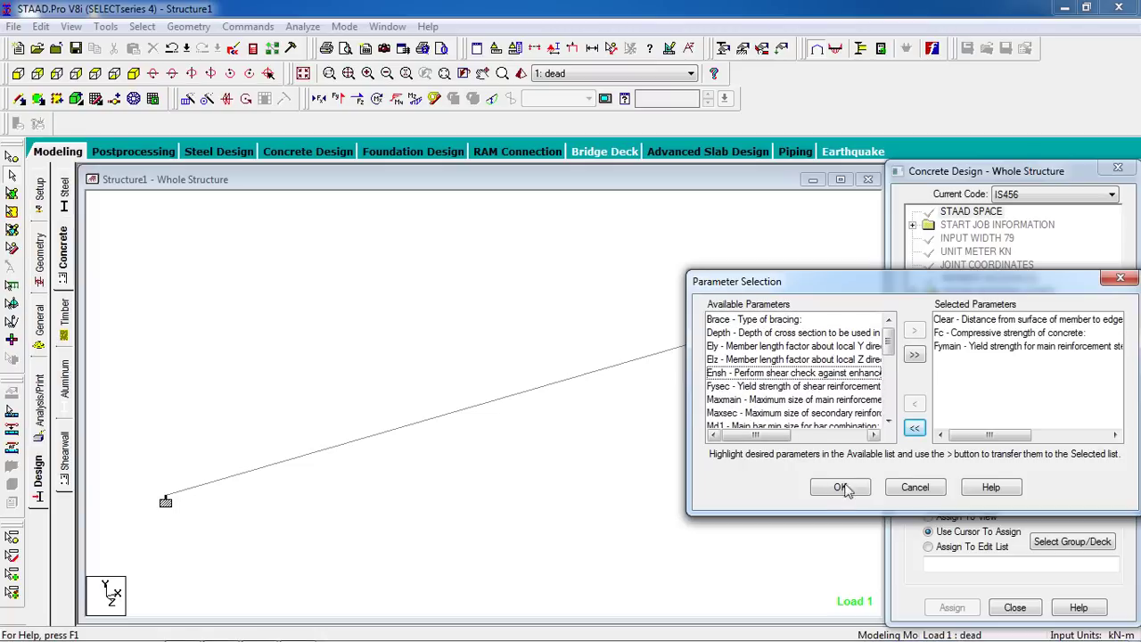
{"action": "left_click", "coordinate": [854, 489]}
Define CLEAR 0.025 and FC 20000 in the concrete design block.
{"action": "left_click", "coordinate": [1013, 462]}
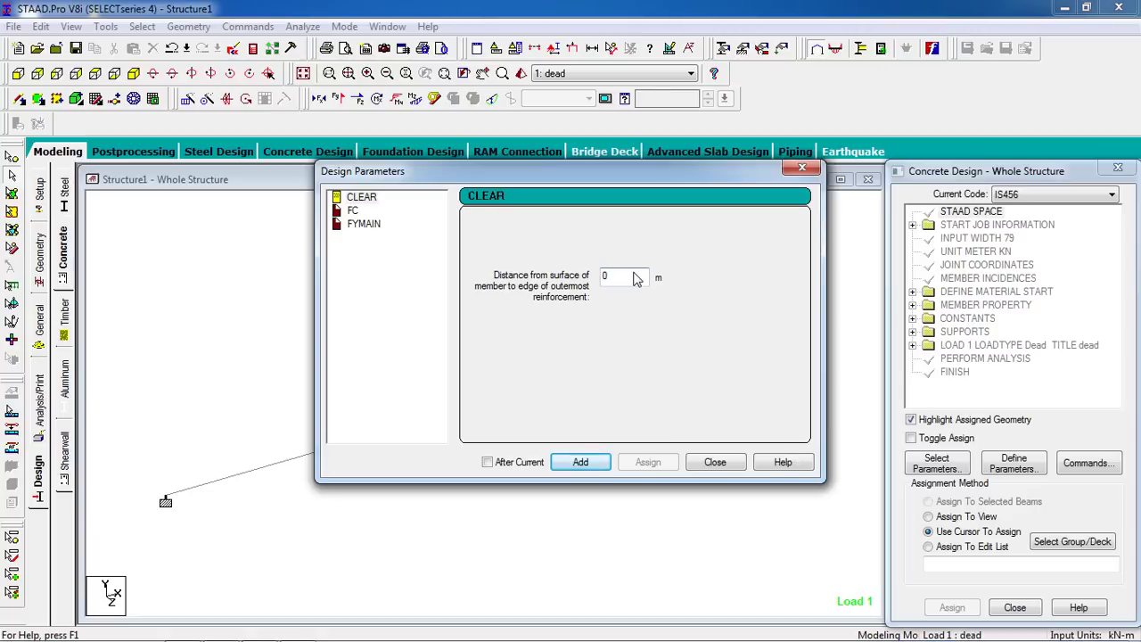
{"action": "type", "text": "000000"}
{"action": "key", "text": "BackSpace"}
{"action": "key", "text": "BackSpace"}
{"action": "key", "text": "BackSpace"}
{"action": "key", "text": "BackSpace"}
{"action": "key", "text": "BackSpace"}
{"action": "key", "text": "BackSpace"}
{"action": "key", "text": "BackSpace"}
{"action": "key", "text": "BackSpace"}
{"action": "key", "text": "BackSpace"}
{"action": "key", "text": "BackSpace"}
{"action": "key", "text": "BackSpace"}
{"action": "key", "text": "Return"}
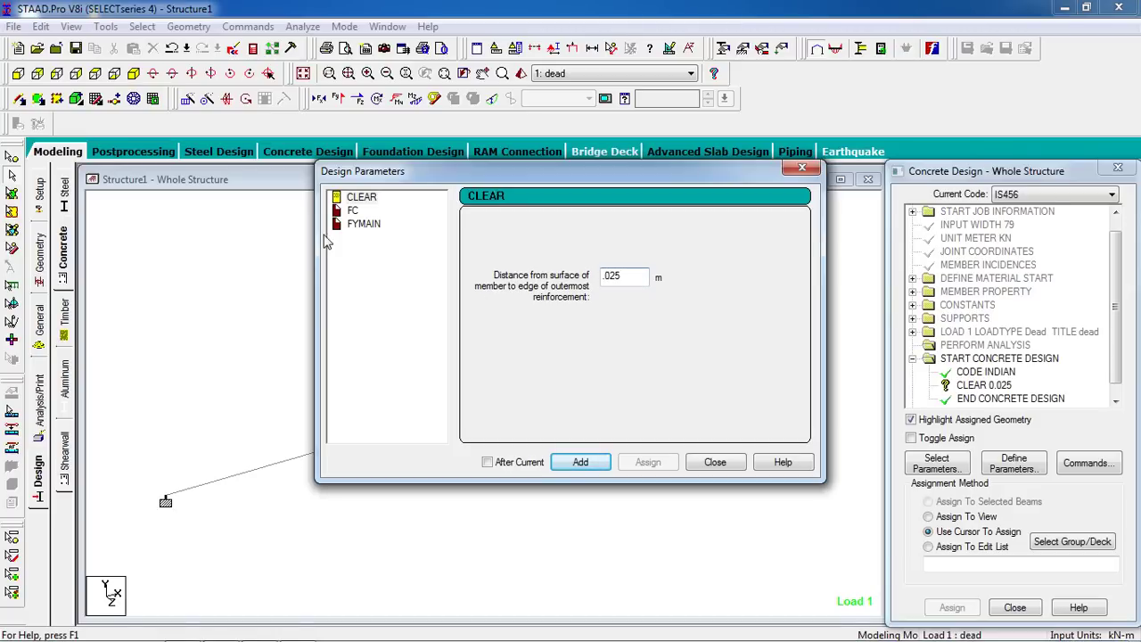
{"action": "left_click", "coordinate": [350, 212]}
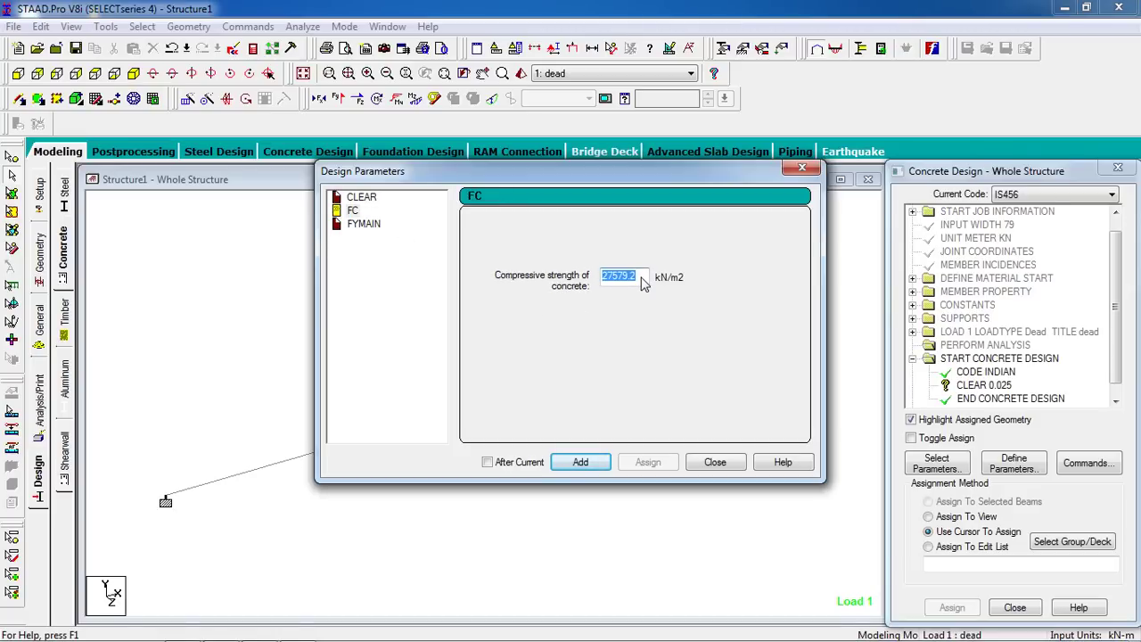
{"action": "type", "text": "20000"}
{"action": "key", "text": "Return"}
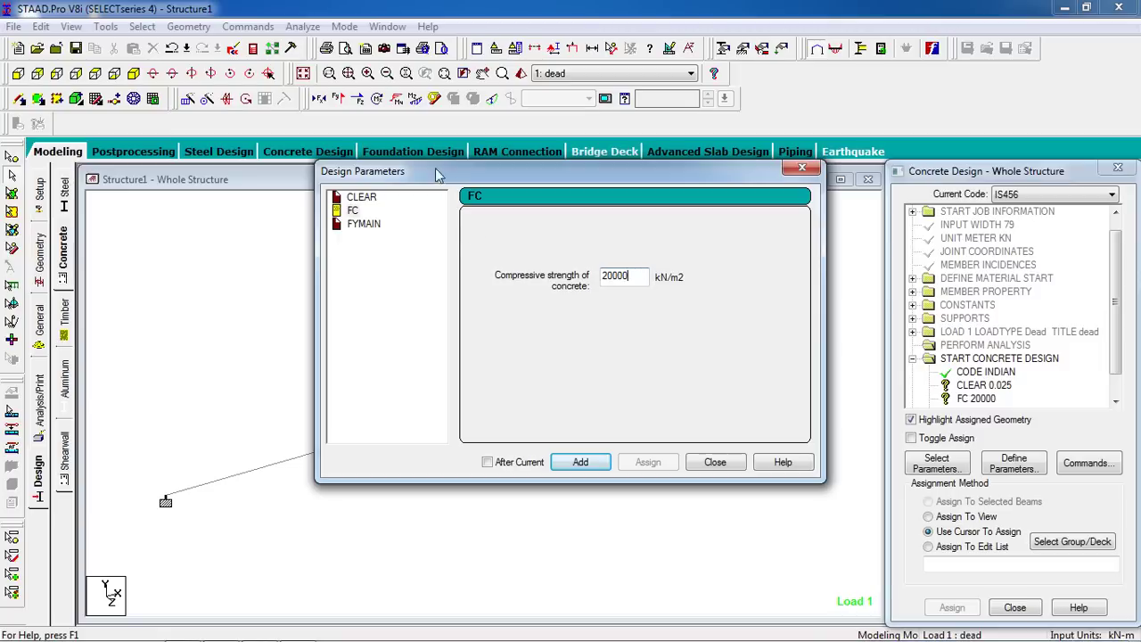
Add FYMAIN 415000 to the design block and close the definition window.
{"action": "left_click", "coordinate": [376, 230]}
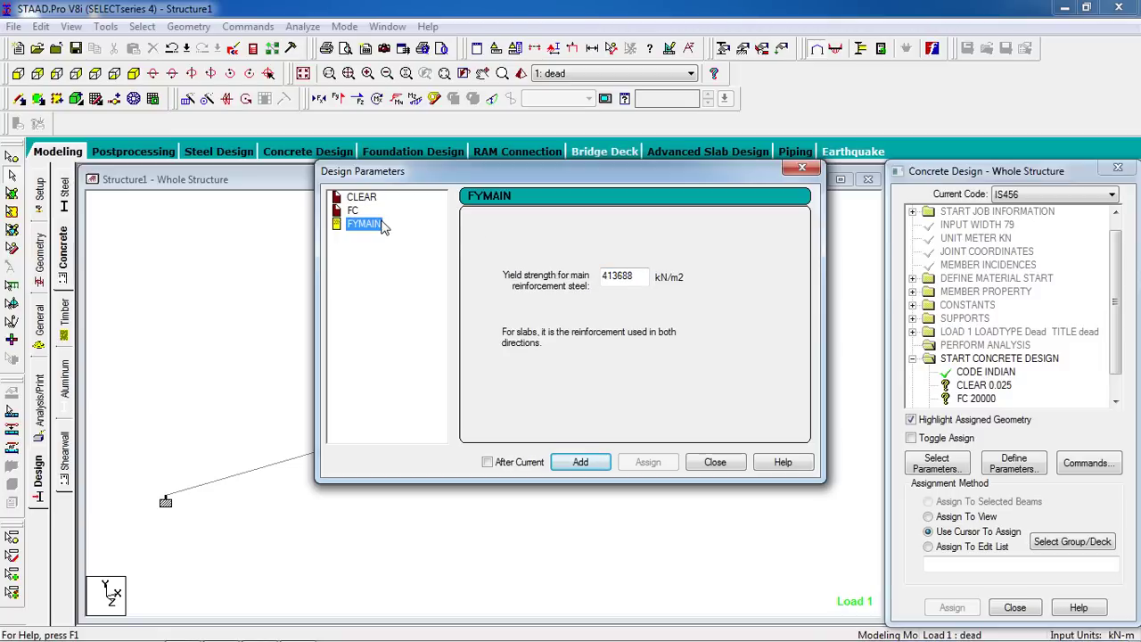
{"action": "left_click", "coordinate": [634, 278]}
{"action": "double_click", "coordinate": [634, 281]}
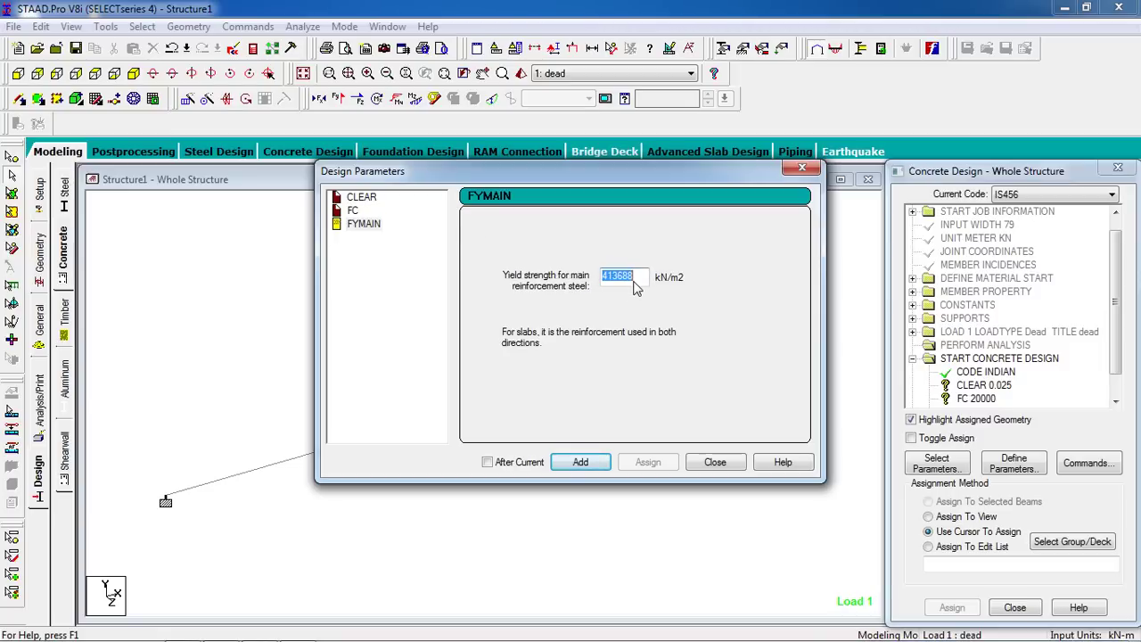
{"action": "type", "text": "41"}
{"action": "left_click", "coordinate": [590, 466]}
{"action": "left_click", "coordinate": [715, 462]}
{"action": "left_click", "coordinate": [1006, 361]}
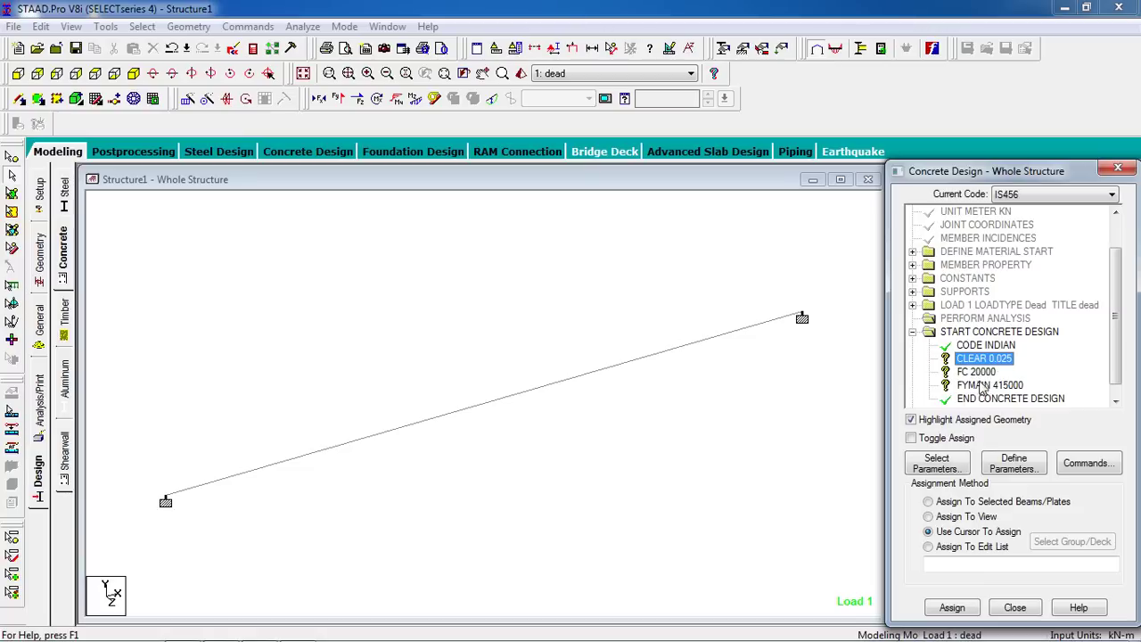
Assign CLEAR 0.025 and FC 20000 to all members in view.
{"action": "left_click", "coordinate": [951, 521]}
{"action": "left_click", "coordinate": [953, 607]}
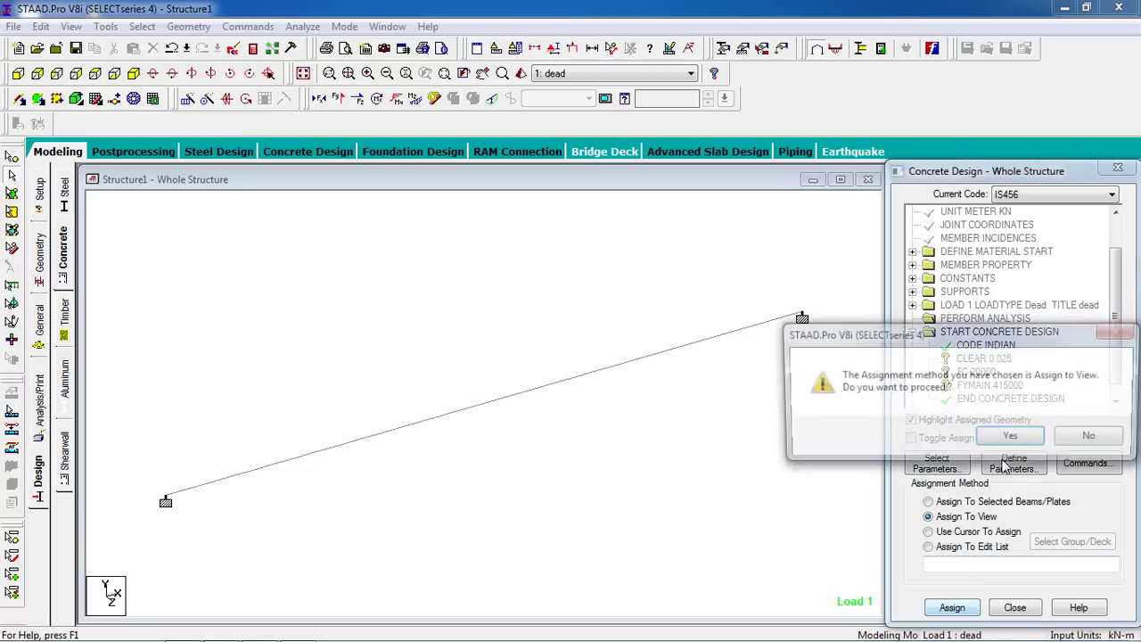
{"action": "left_click", "coordinate": [1011, 436]}
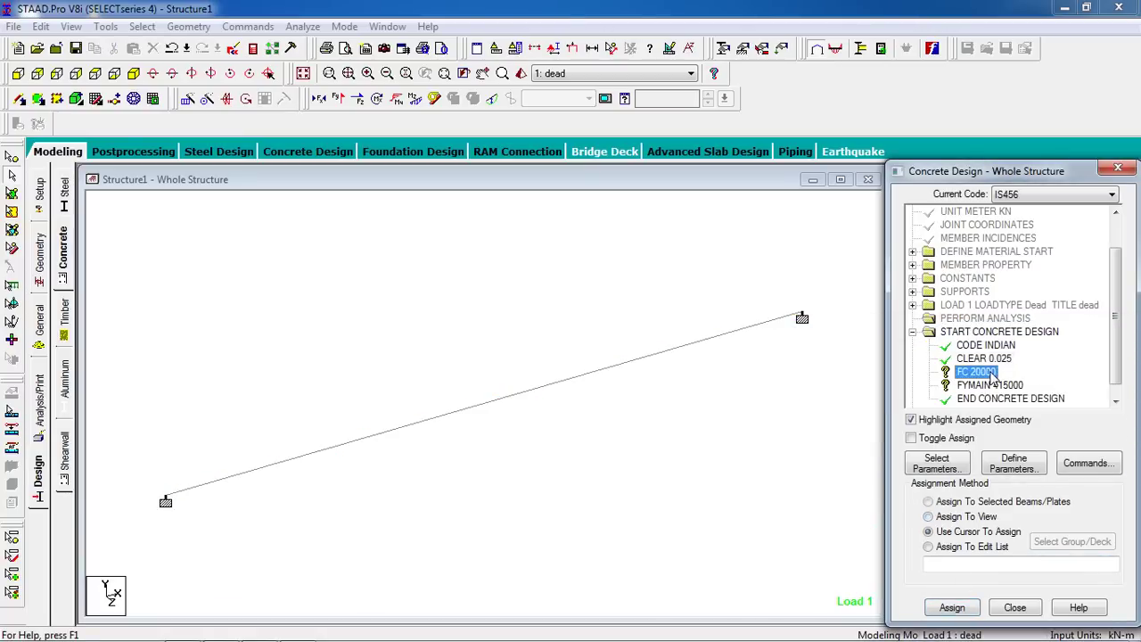
{"action": "left_click", "coordinate": [959, 519]}
{"action": "left_click", "coordinate": [952, 607]}
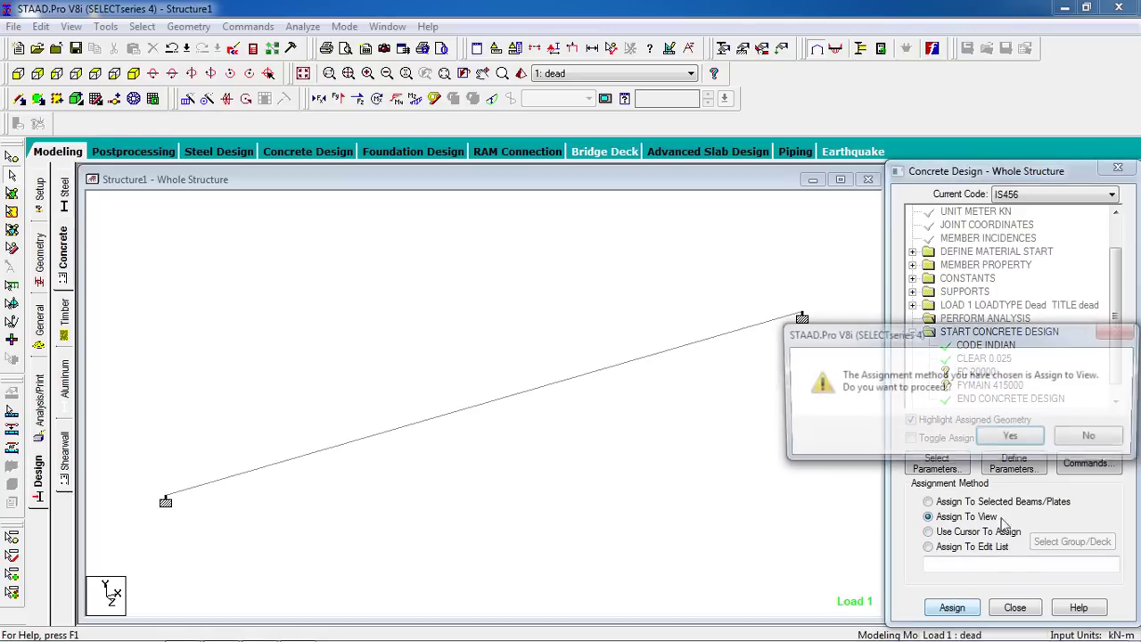
{"action": "left_click", "coordinate": [1012, 438]}
Assign FYMAIN 415000 to all members in view as well.
{"action": "left_click", "coordinate": [976, 371]}
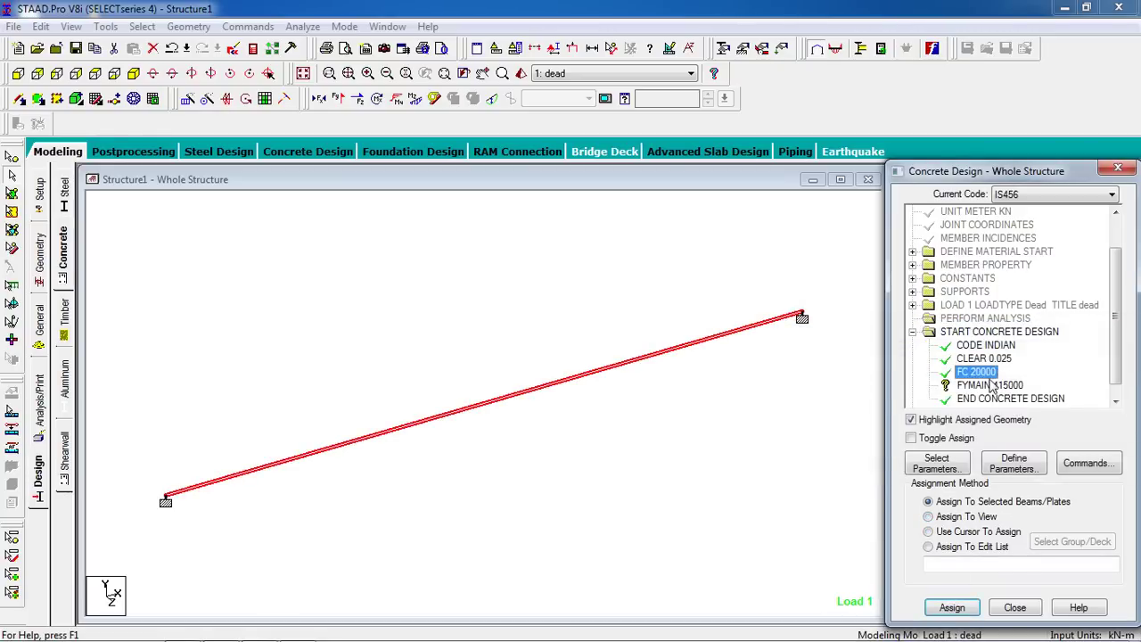
{"action": "left_click", "coordinate": [990, 384]}
{"action": "left_click", "coordinate": [951, 532]}
{"action": "left_click", "coordinate": [956, 517]}
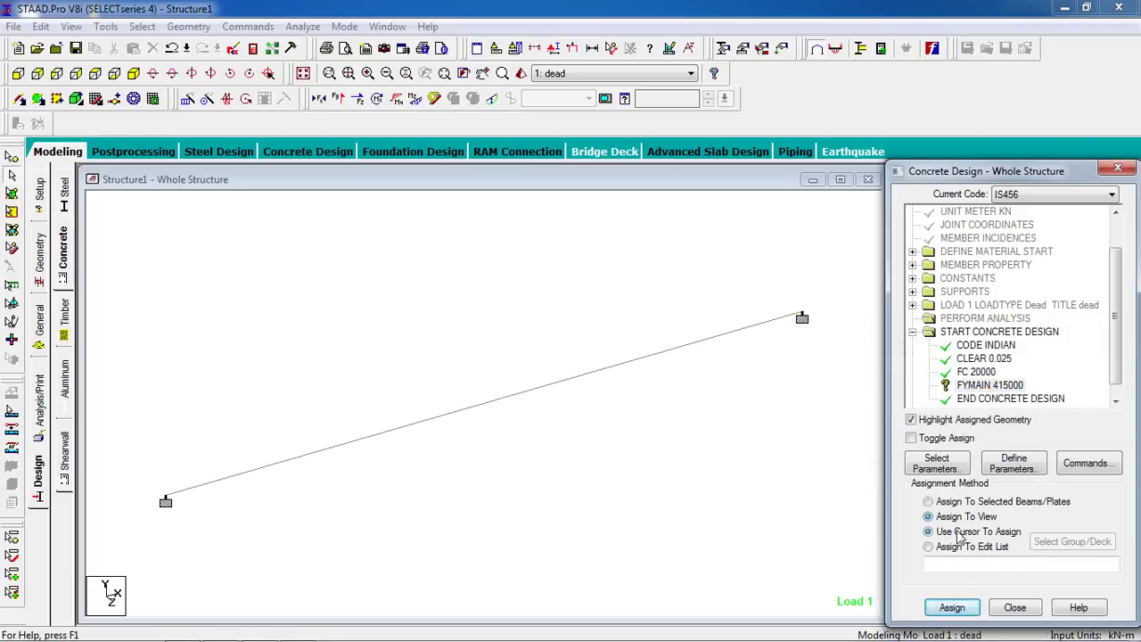
{"action": "left_click", "coordinate": [950, 607]}
{"action": "left_click", "coordinate": [1037, 440]}
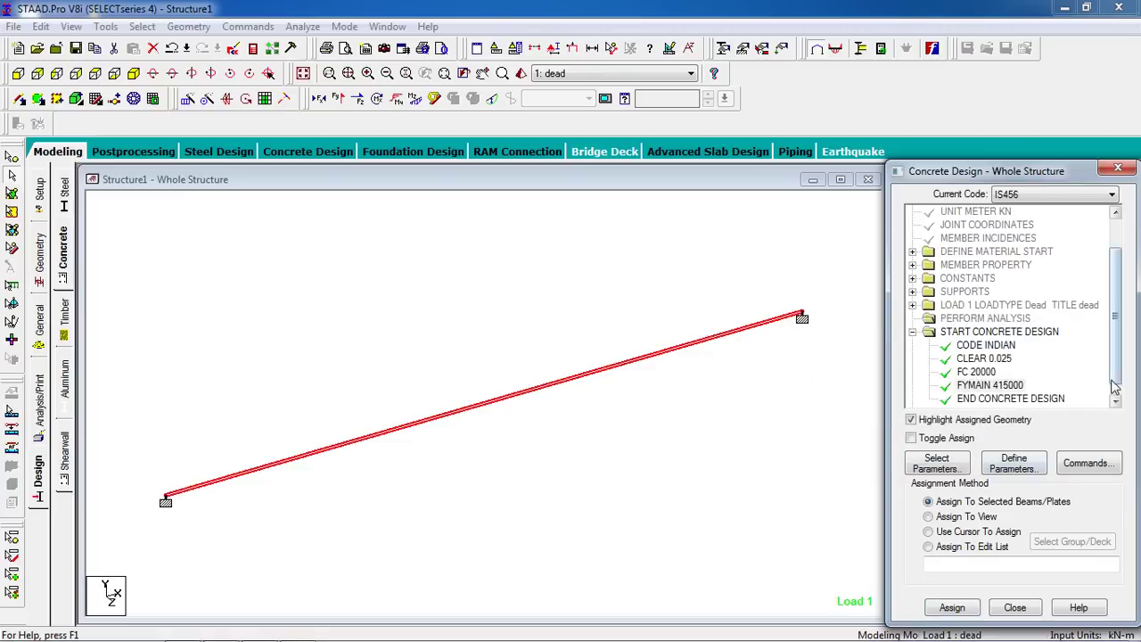
{"action": "left_click", "coordinate": [1080, 462]}
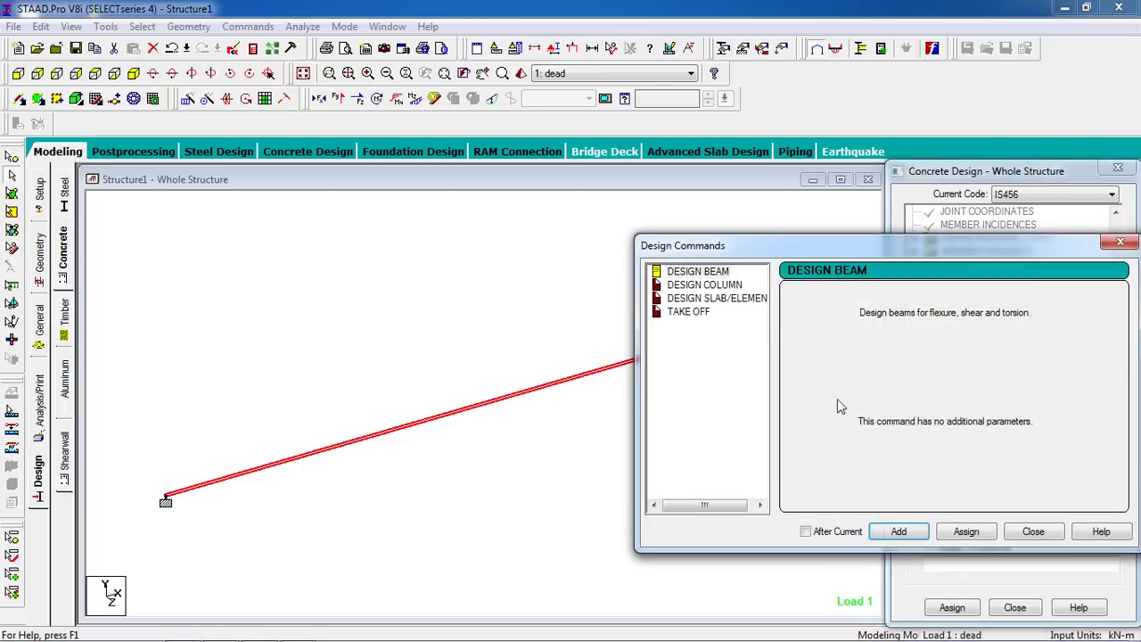
Add a DESIGN BEAM command and assign it to beam 1.
{"action": "left_click", "coordinate": [722, 276]}
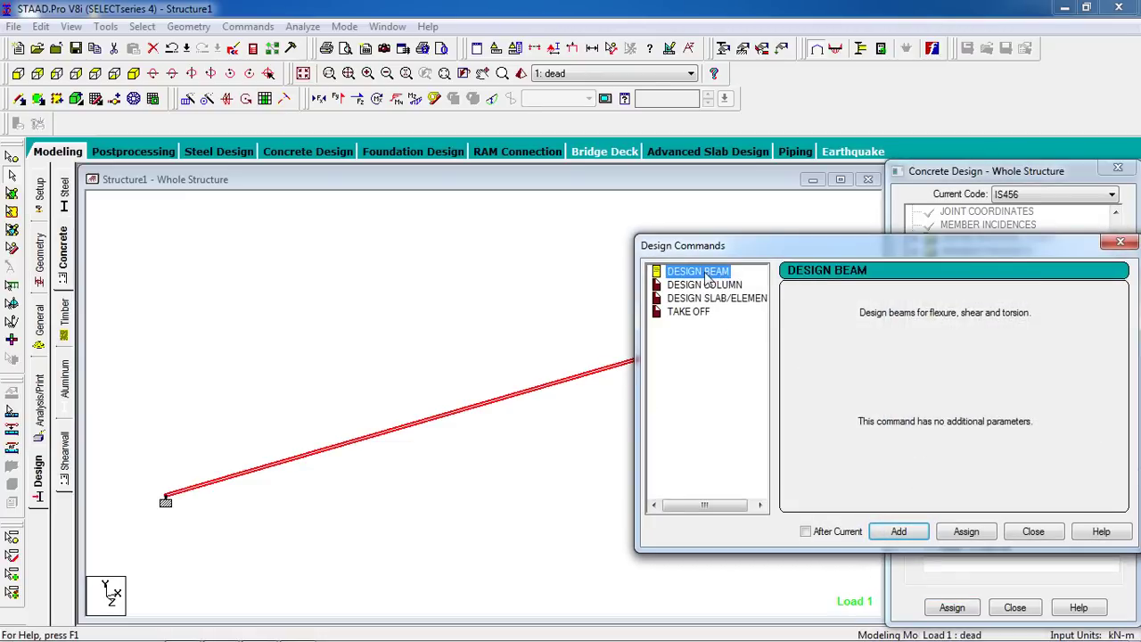
{"action": "left_click", "coordinate": [892, 535]}
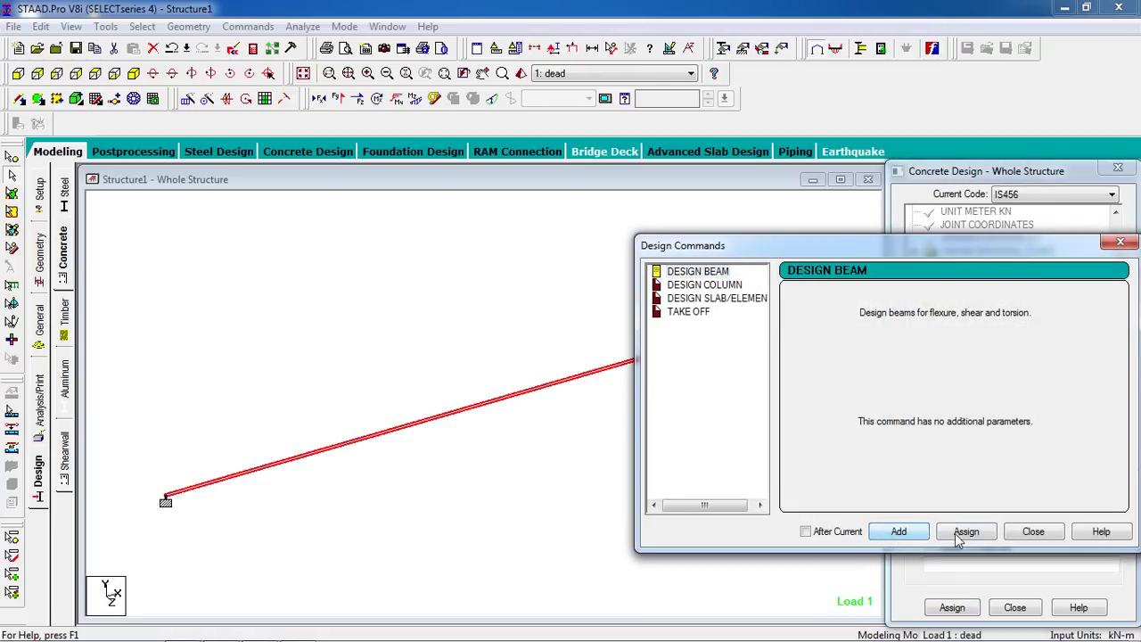
{"action": "left_click", "coordinate": [1033, 532]}
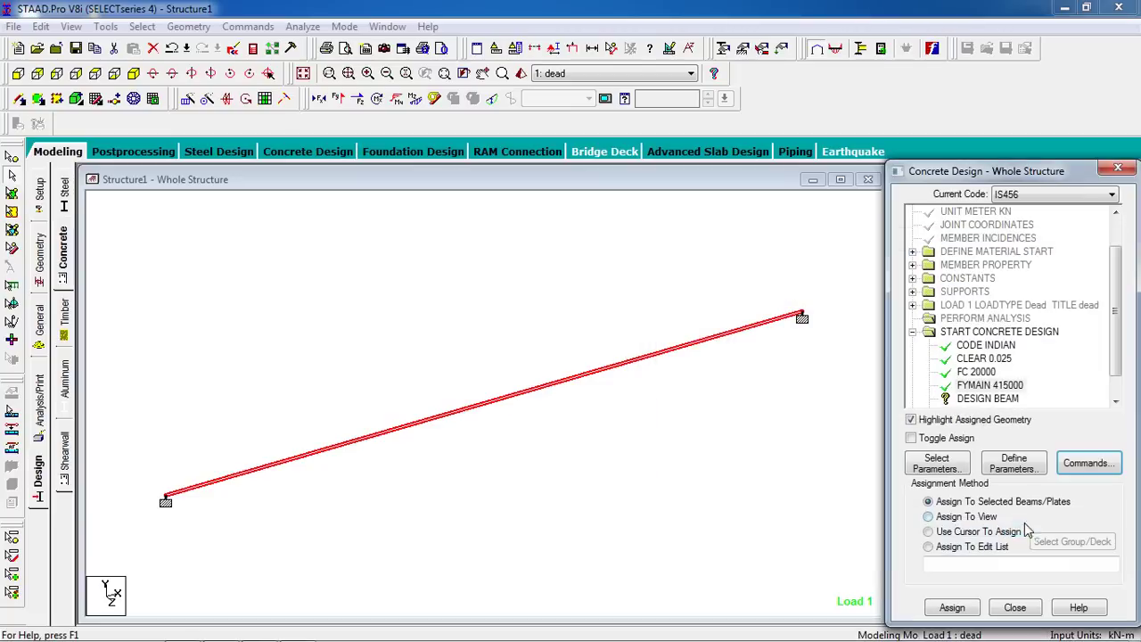
{"action": "left_click", "coordinate": [990, 401]}
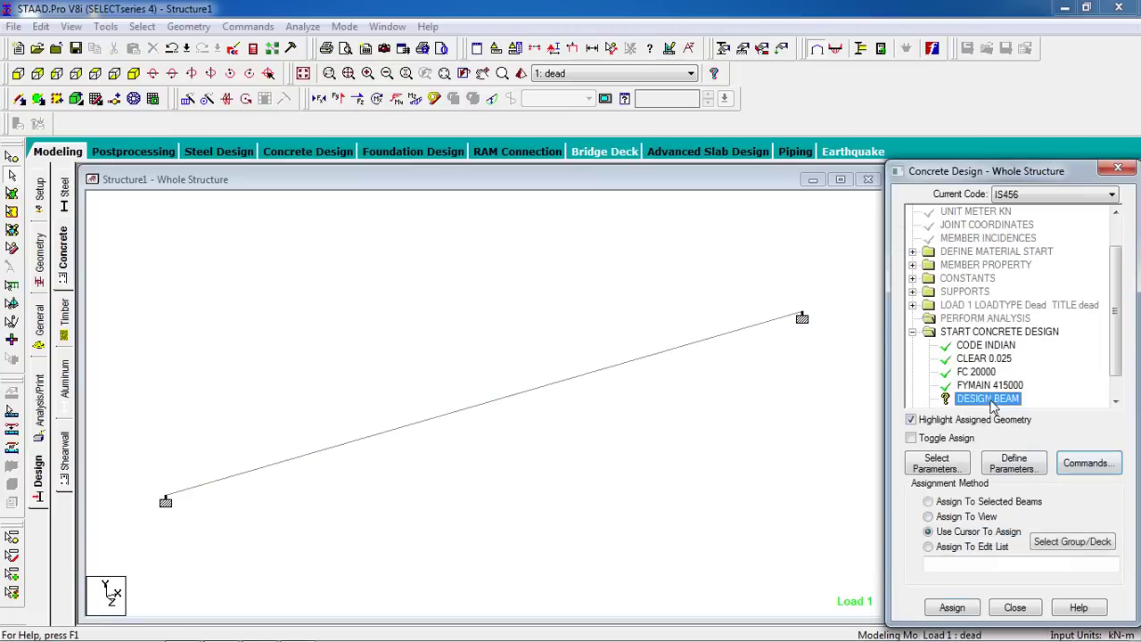
{"action": "left_click", "coordinate": [439, 419]}
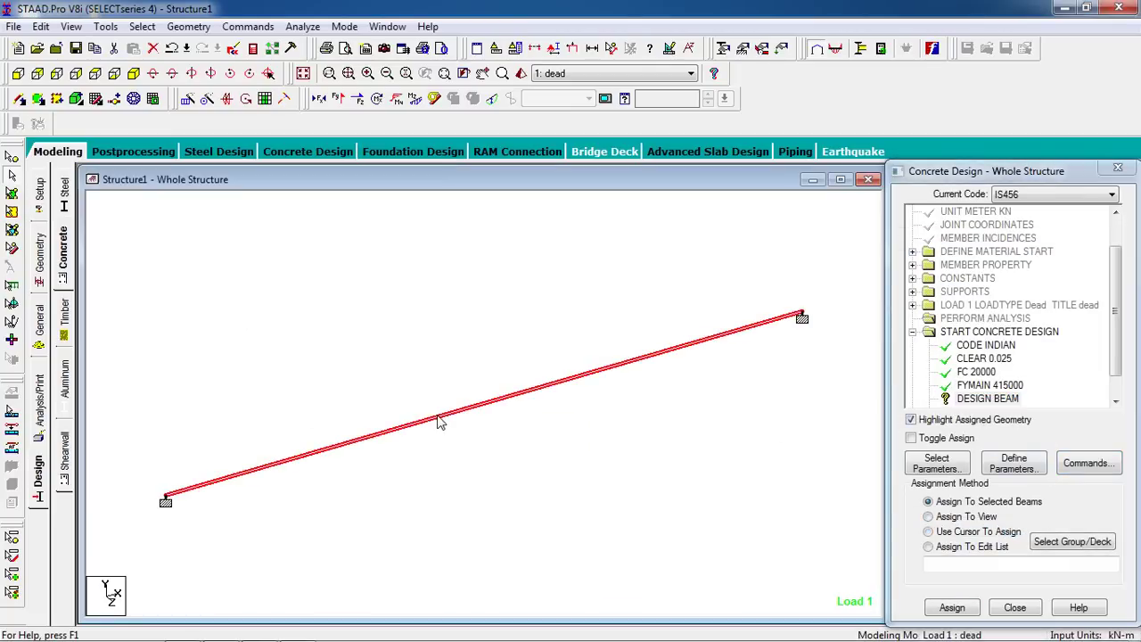
{"action": "left_click", "coordinate": [953, 607]}
{"action": "left_click", "coordinate": [1014, 438]}
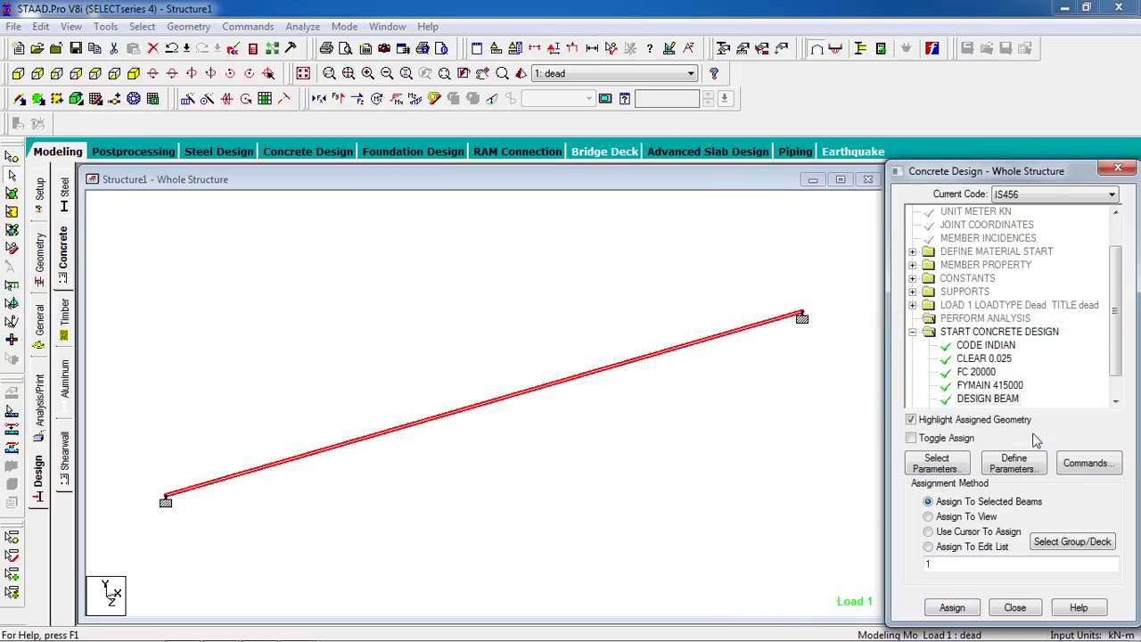
{"action": "left_click_drag", "start_coordinate": [1117, 312], "coordinate": [1126, 357]}
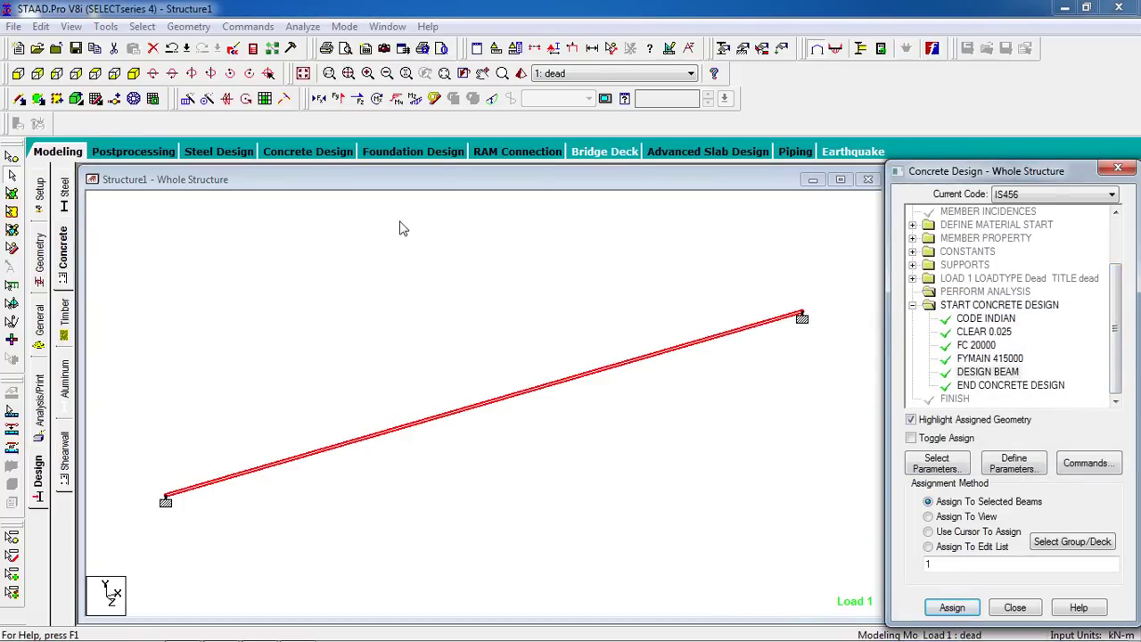
{"action": "left_click", "coordinate": [256, 34]}
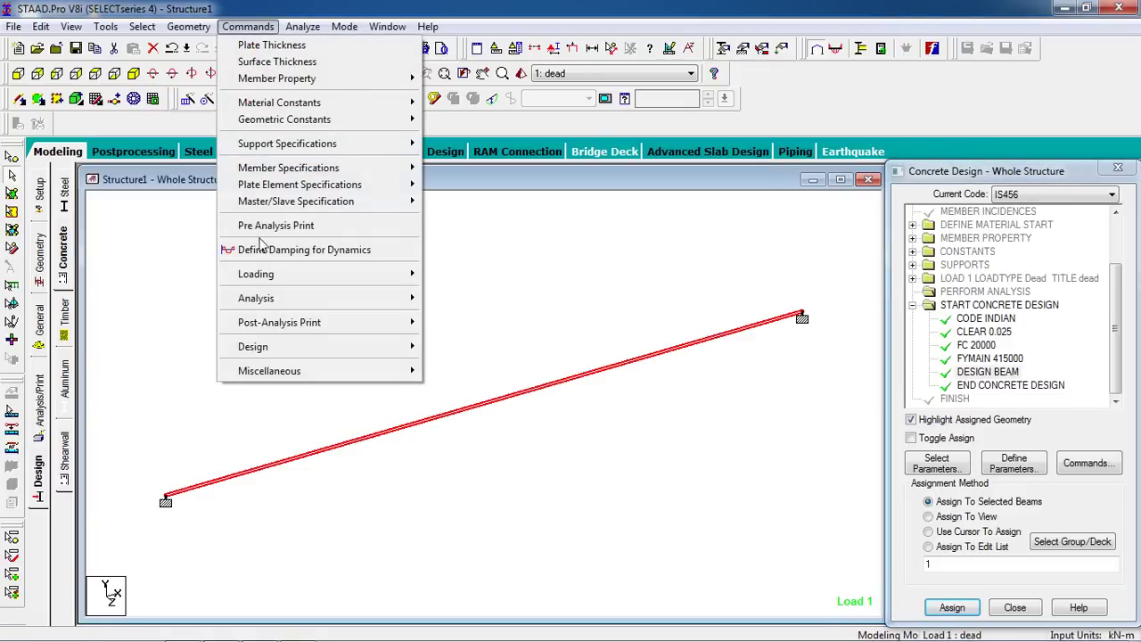
Add a Perform Analysis command with No Print.
{"action": "mouse_move", "coordinate": [297, 300]}
{"action": "left_click", "coordinate": [465, 299]}
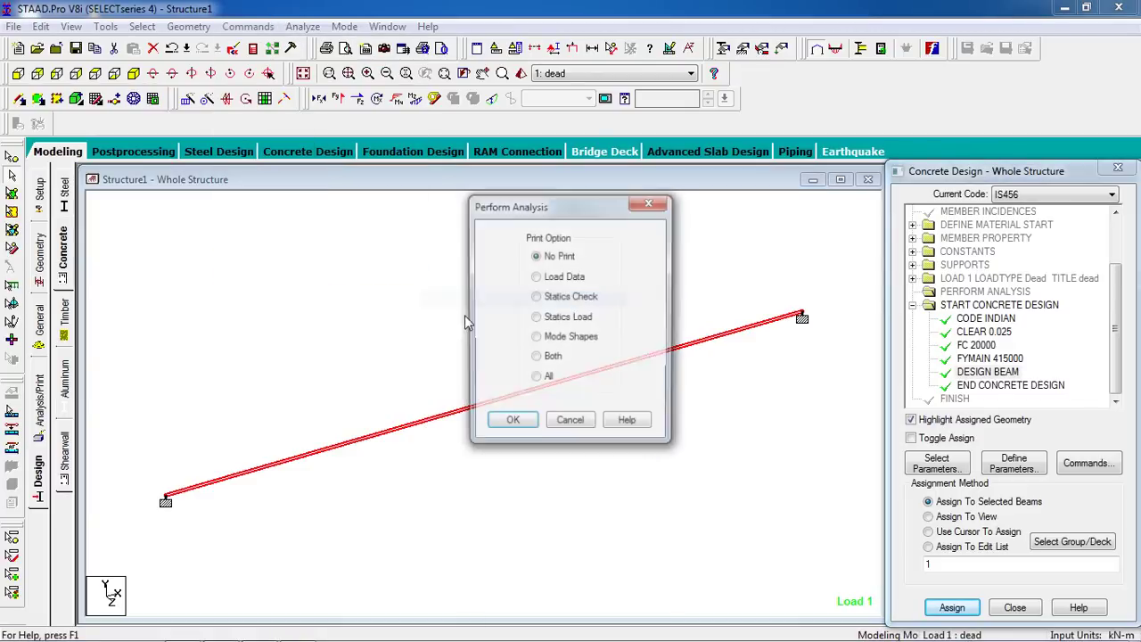
{"action": "left_click", "coordinate": [512, 420]}
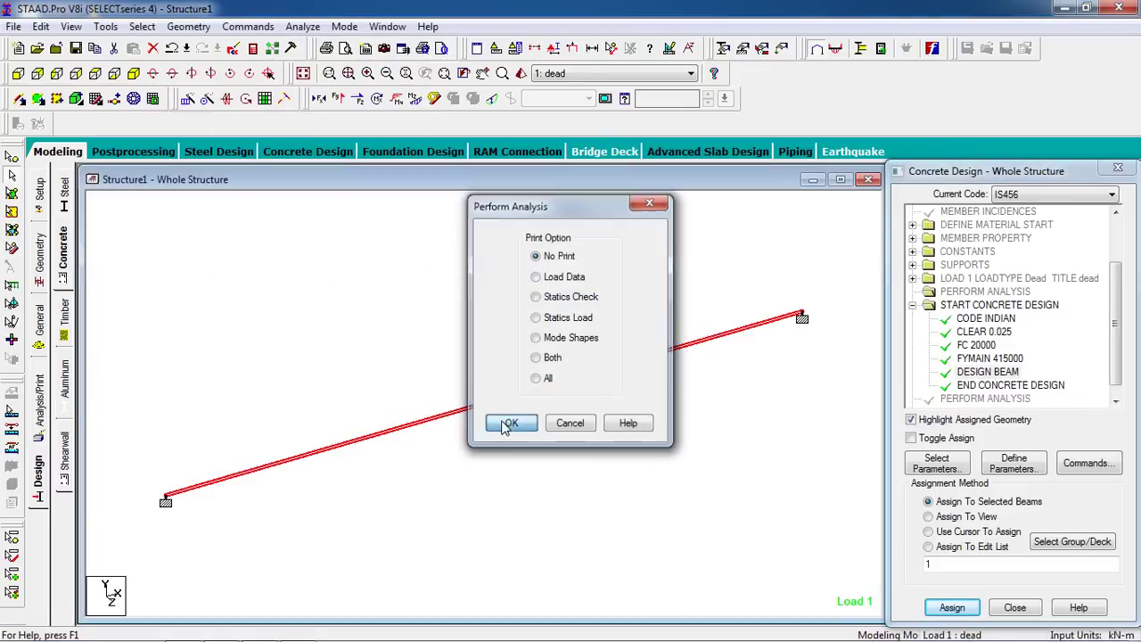
Save and run the analysis, then view the output file.
{"action": "left_click", "coordinate": [302, 26]}
{"action": "left_click", "coordinate": [321, 42]}
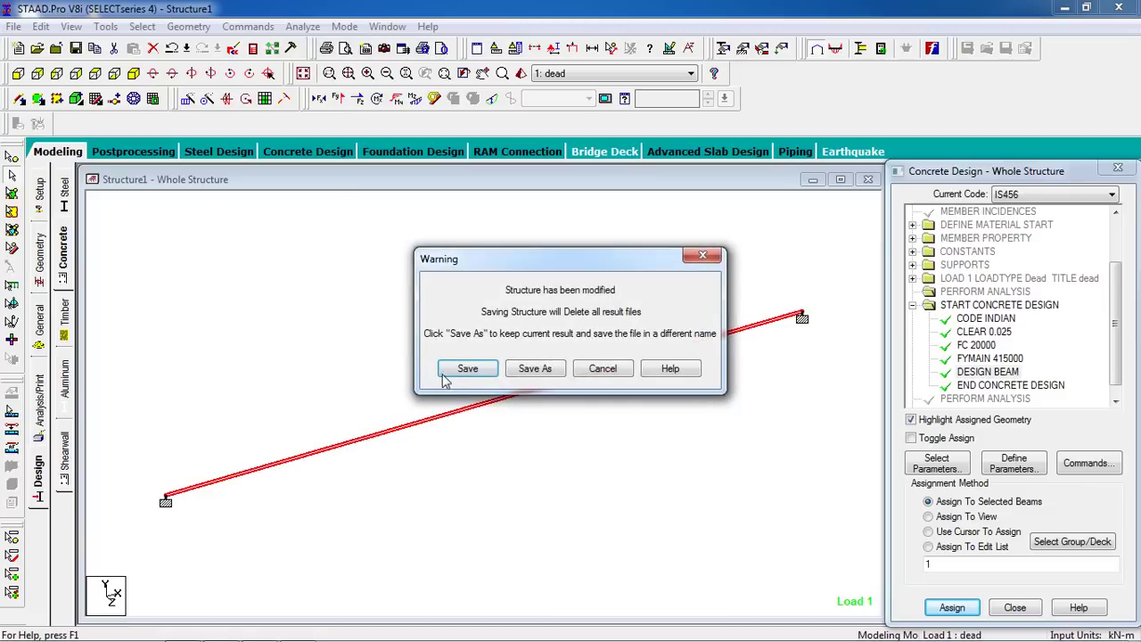
{"action": "left_click", "coordinate": [450, 368]}
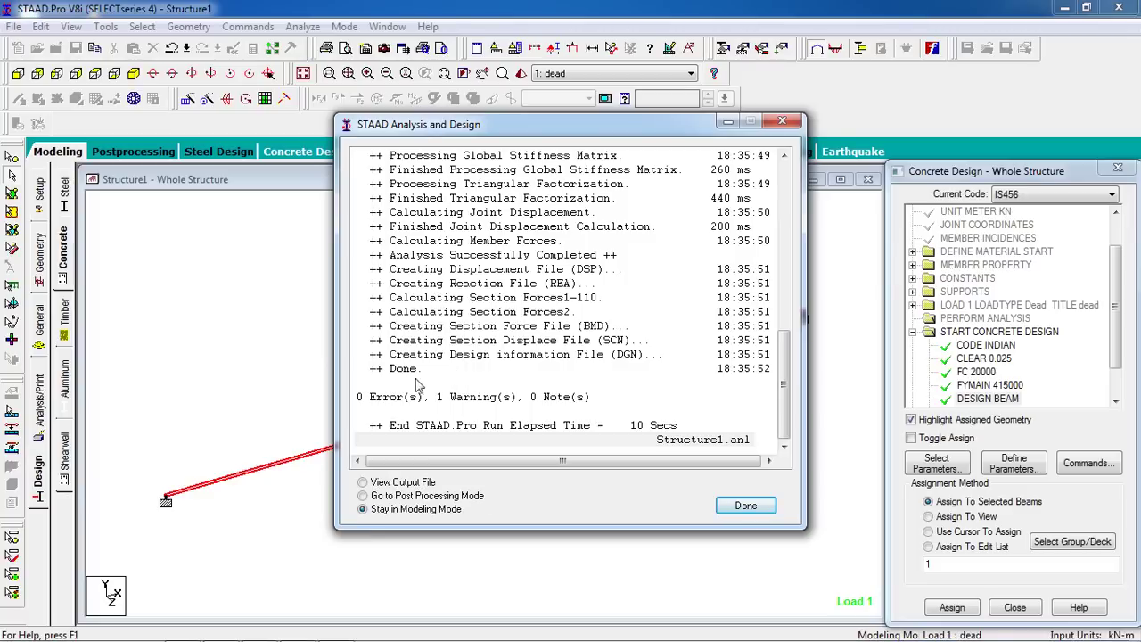
{"action": "left_click", "coordinate": [415, 483]}
{"action": "left_click", "coordinate": [747, 510]}
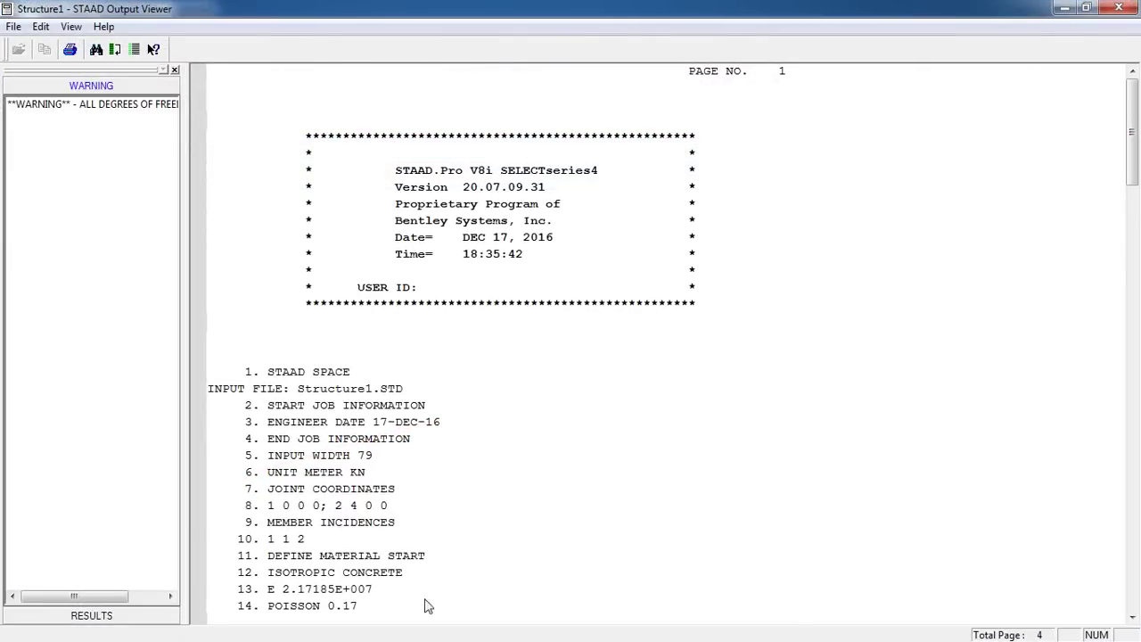
Review beam 1's concrete design results in the output, then open the beam's details.
{"action": "left_click", "coordinate": [123, 620]}
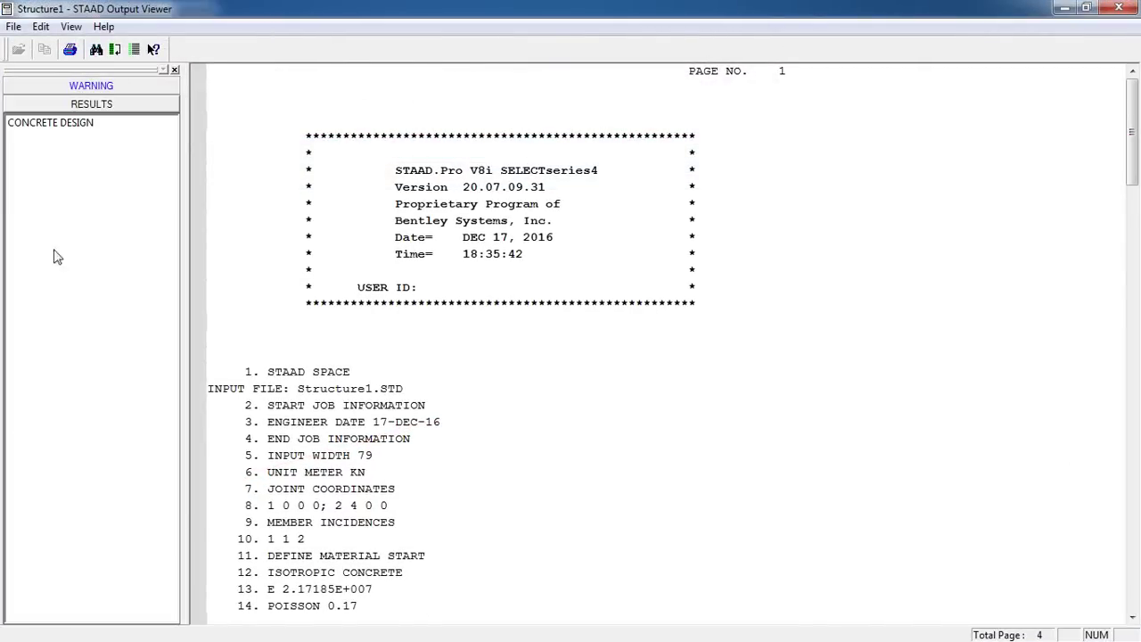
{"action": "left_click", "coordinate": [52, 121]}
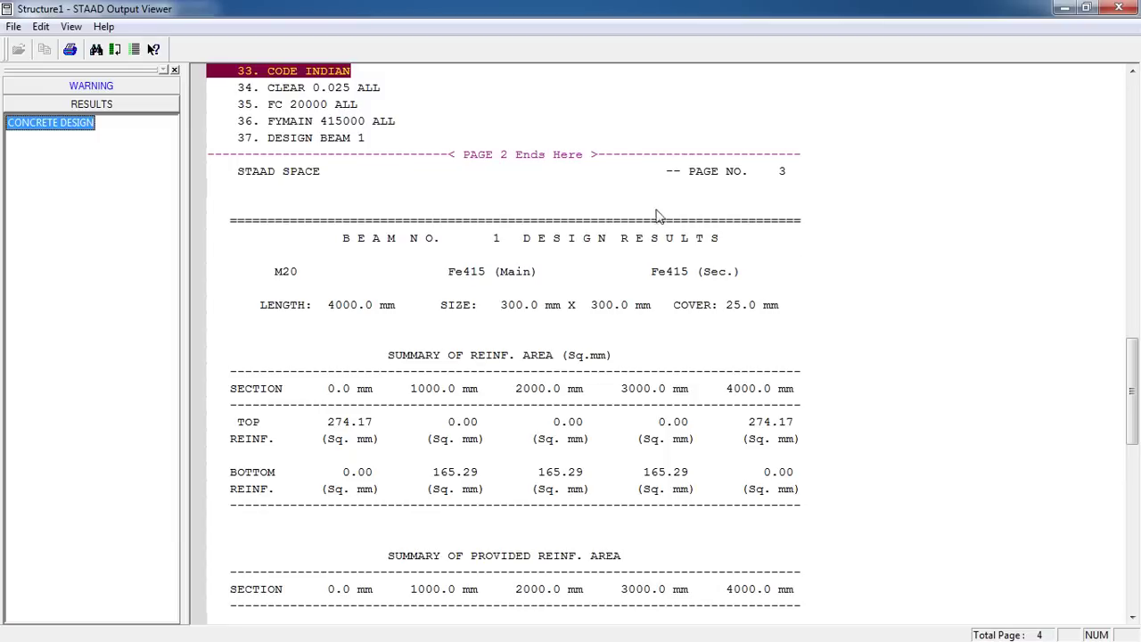
{"action": "left_click", "coordinate": [596, 344]}
{"action": "scroll", "coordinate": [595, 344], "scroll_direction": "down", "scroll_amount": 5}
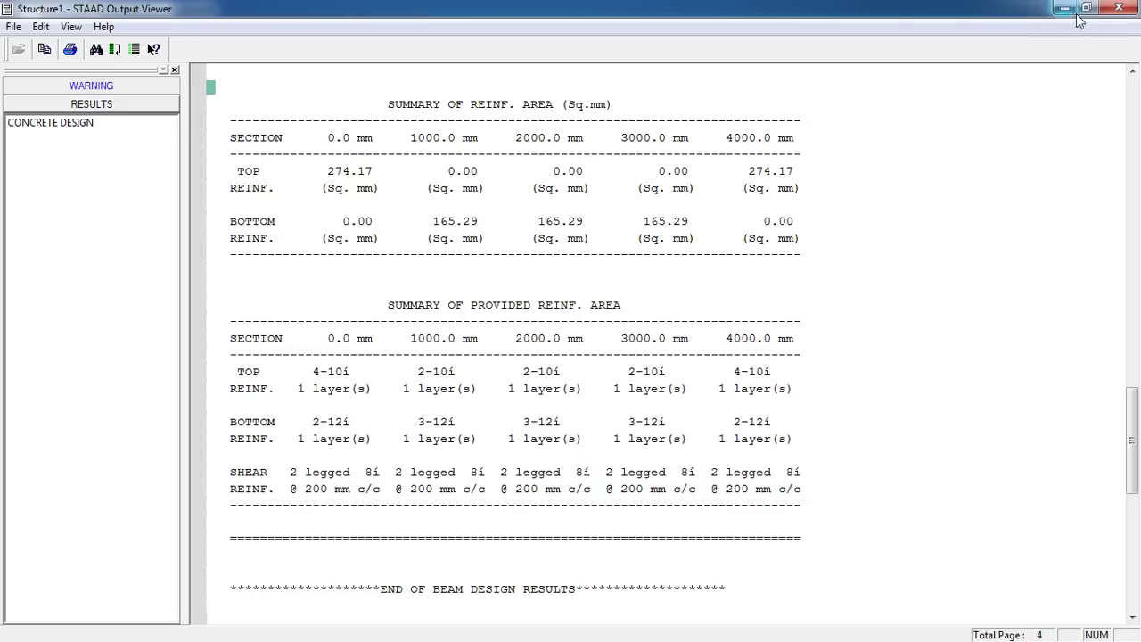
{"action": "left_click", "coordinate": [1120, 8]}
{"action": "left_click", "coordinate": [510, 426]}
{"action": "double_click", "coordinate": [504, 403]}
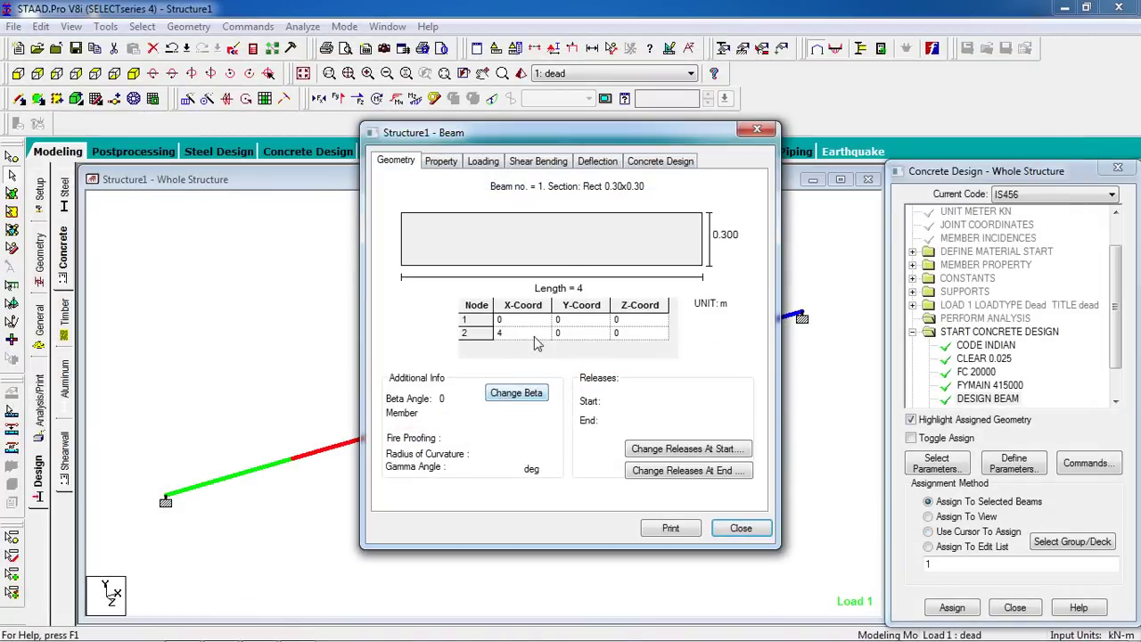
Inspect beam 1's concrete design, geometry, loads, shear-bending and deflection details.
{"action": "left_click", "coordinate": [660, 163]}
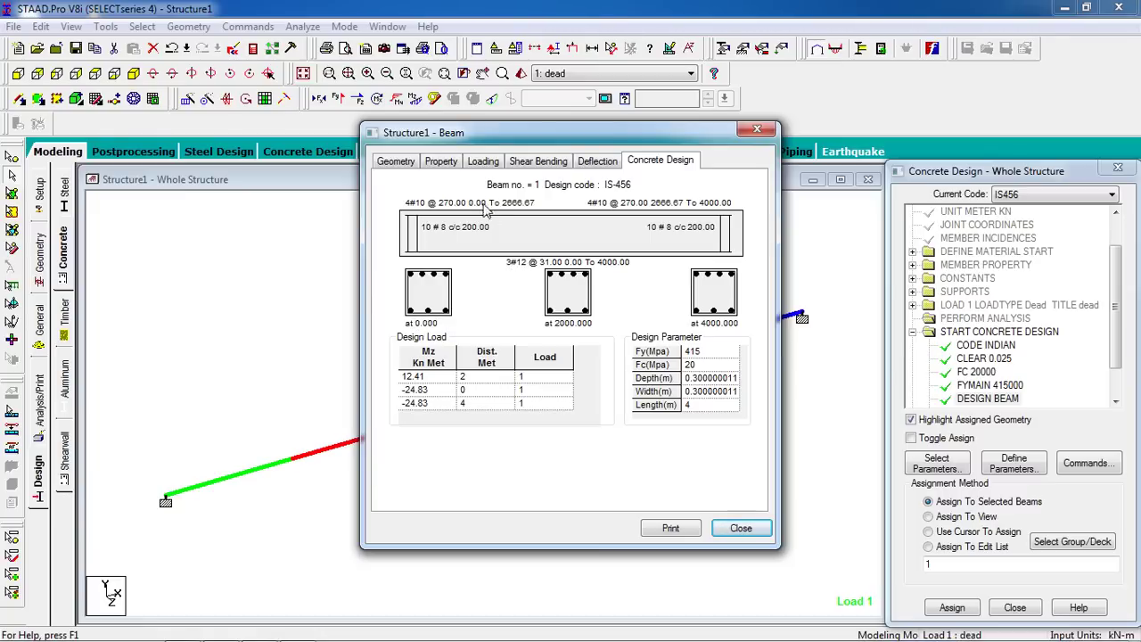
{"action": "left_click", "coordinate": [440, 167]}
{"action": "left_click", "coordinate": [403, 164]}
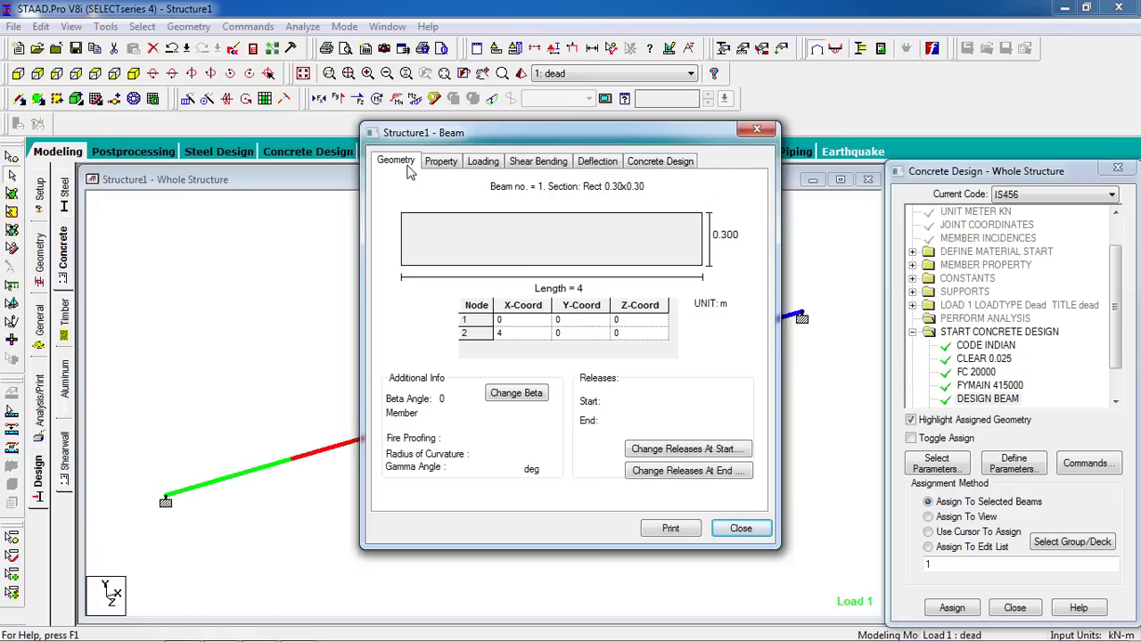
{"action": "left_click", "coordinate": [496, 163]}
{"action": "left_click", "coordinate": [547, 169]}
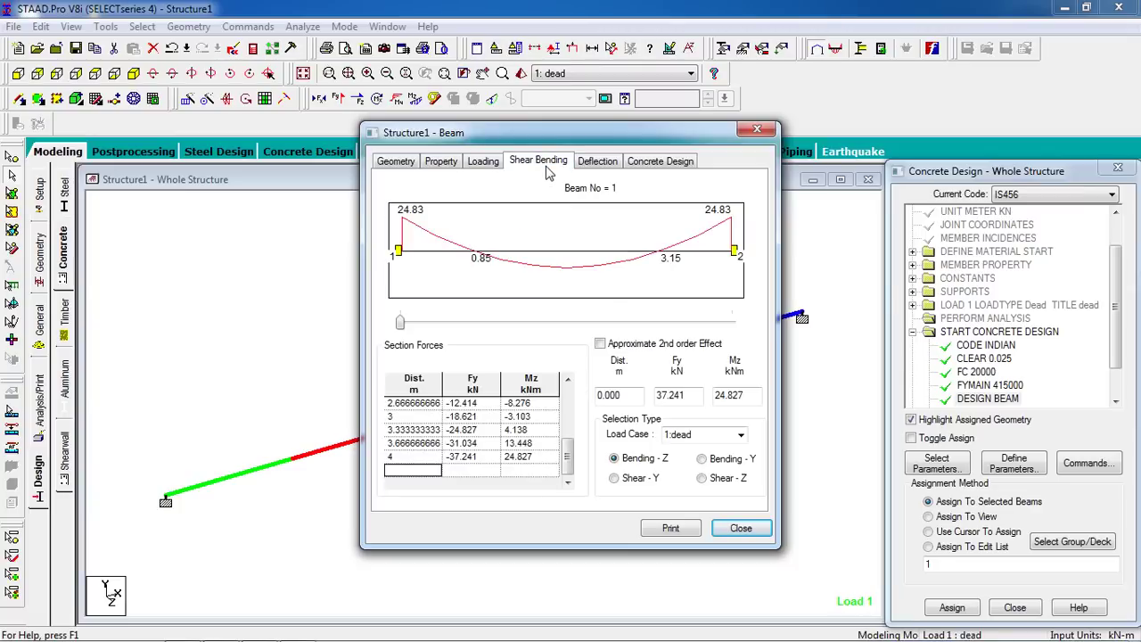
{"action": "left_click", "coordinate": [590, 164]}
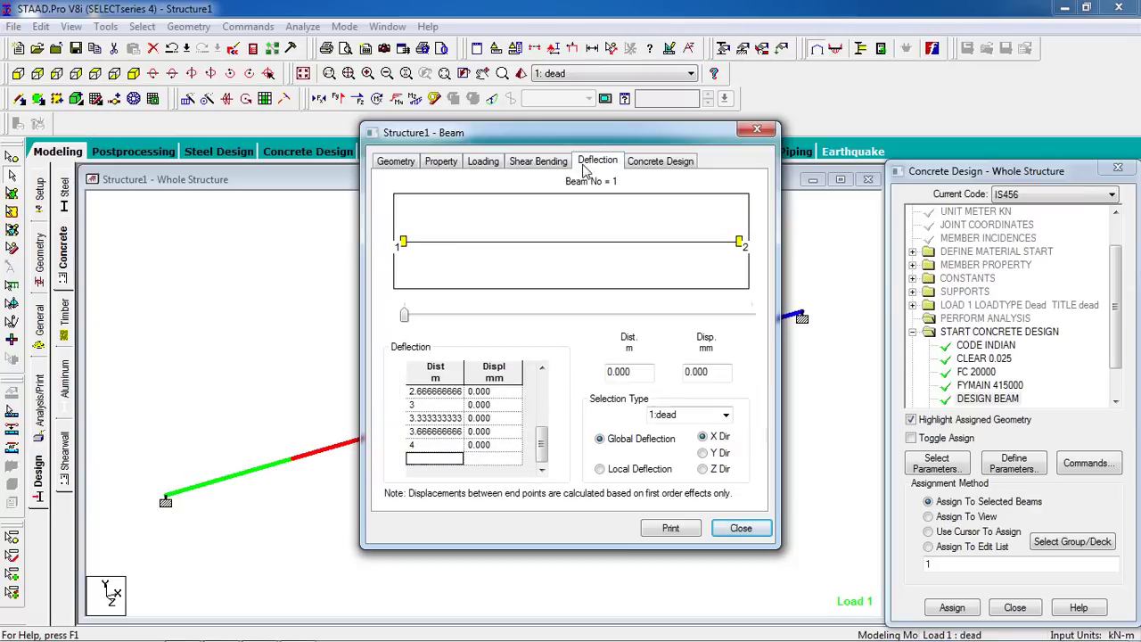
{"action": "left_click", "coordinate": [740, 527]}
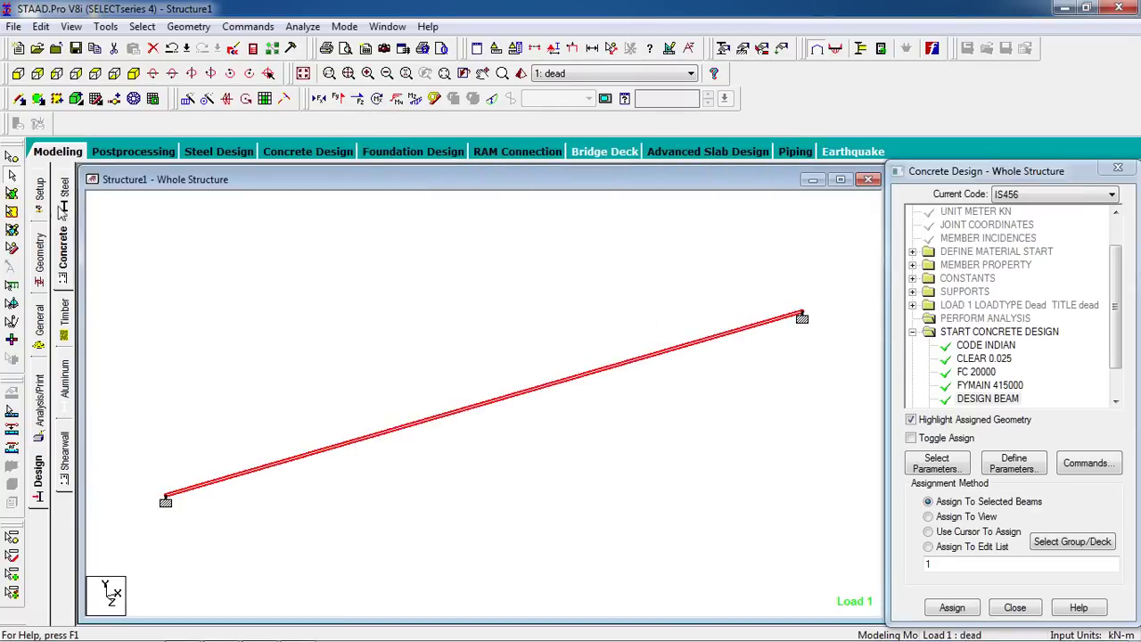
{"action": "left_click", "coordinate": [135, 153]}
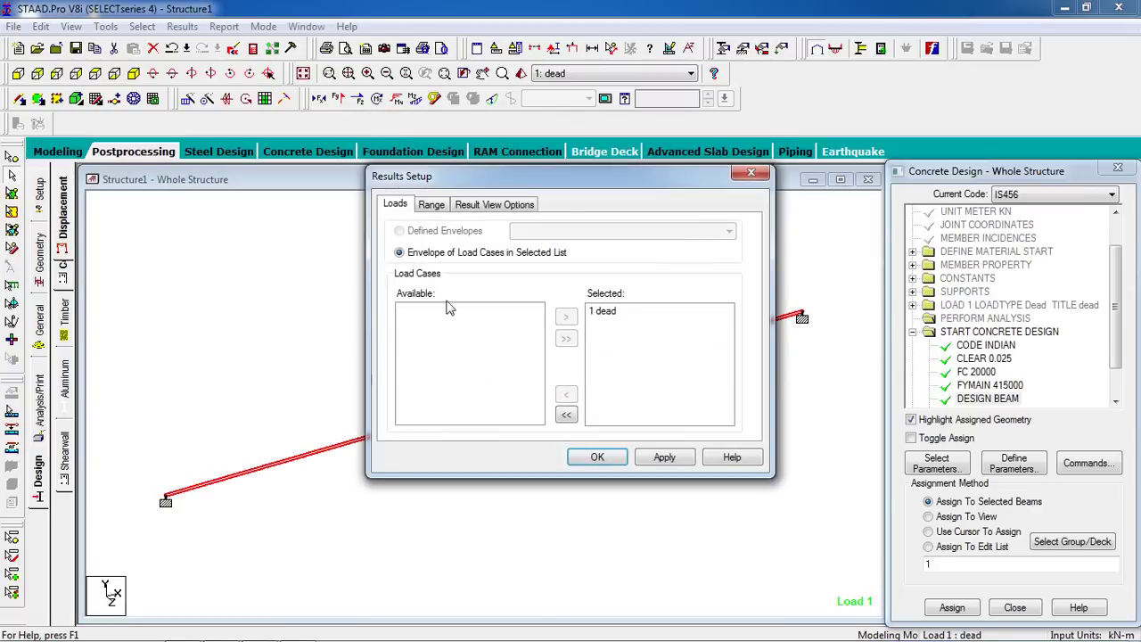
For load case 1 dead, show then hide the Axial, Shear Y and Shear Z diagrams.
{"action": "left_click", "coordinate": [596, 457]}
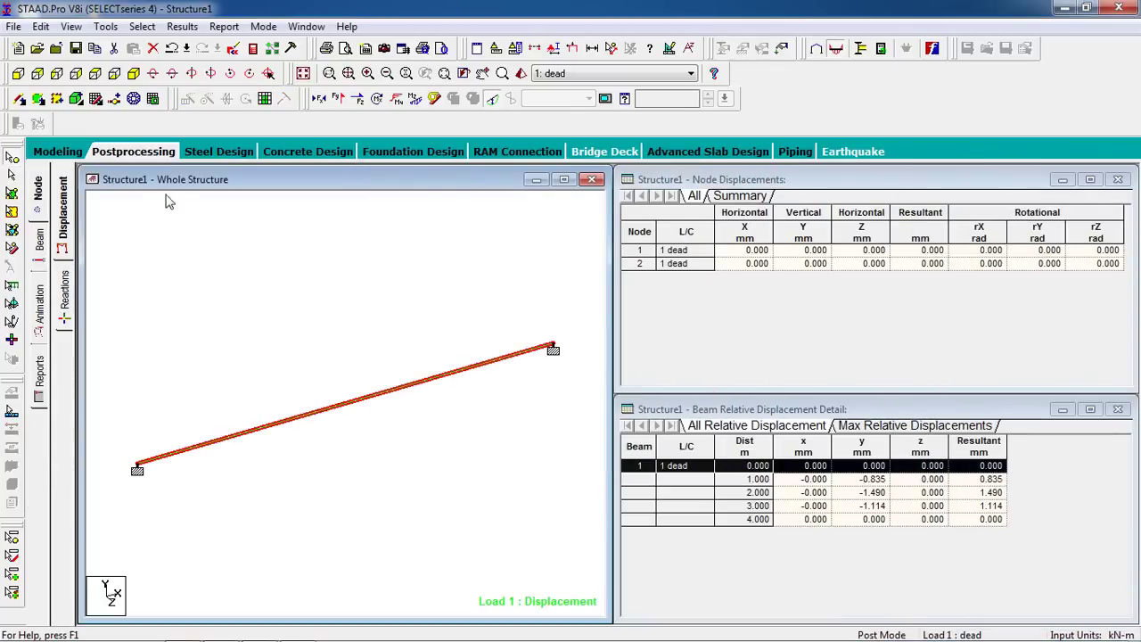
{"action": "left_click", "coordinate": [318, 100]}
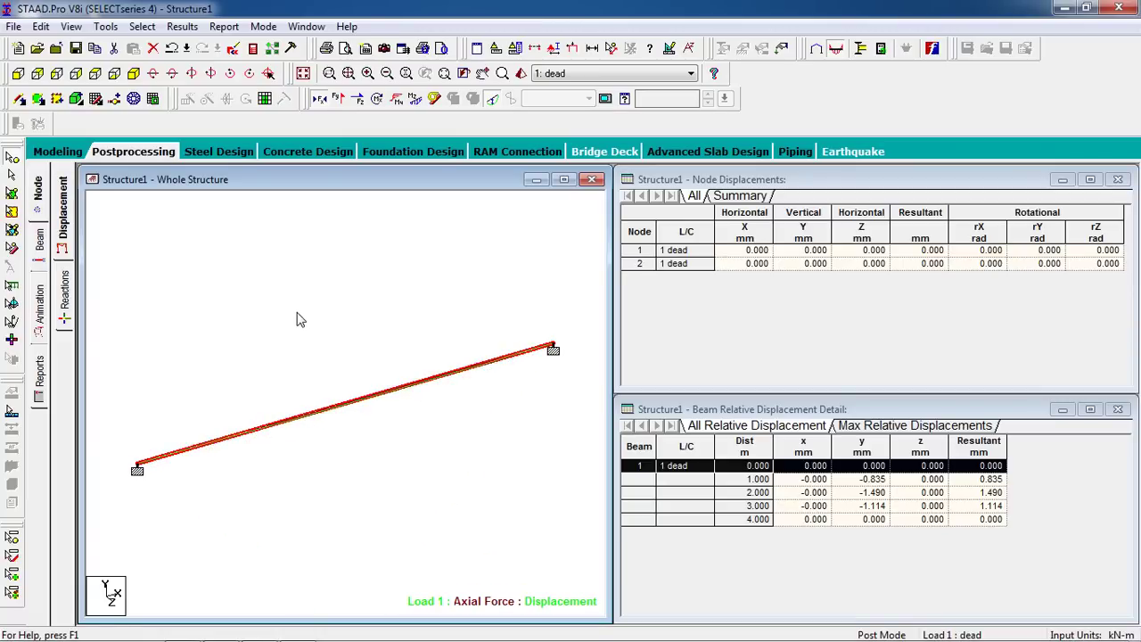
{"action": "left_click", "coordinate": [319, 99]}
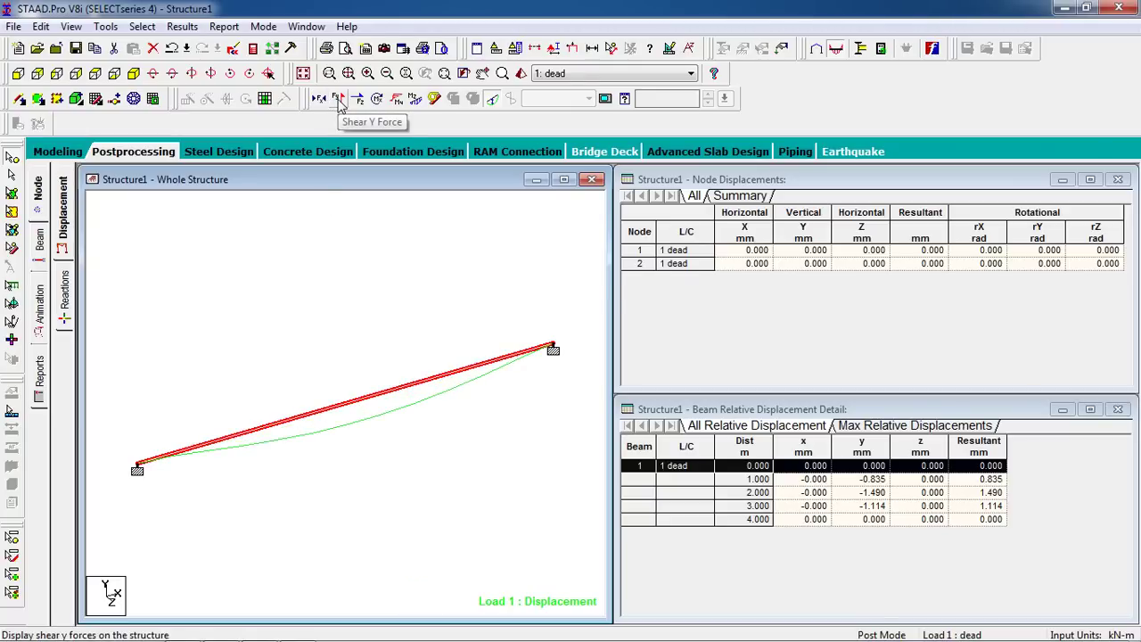
{"action": "left_click", "coordinate": [339, 99]}
{"action": "left_click", "coordinate": [338, 99]}
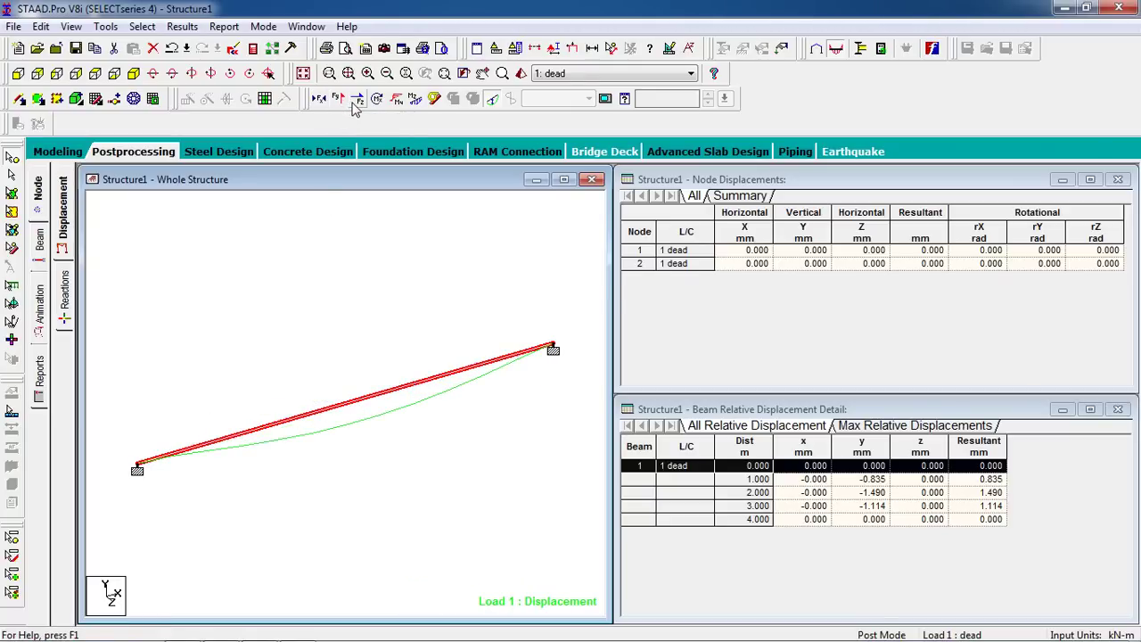
{"action": "left_click", "coordinate": [357, 99]}
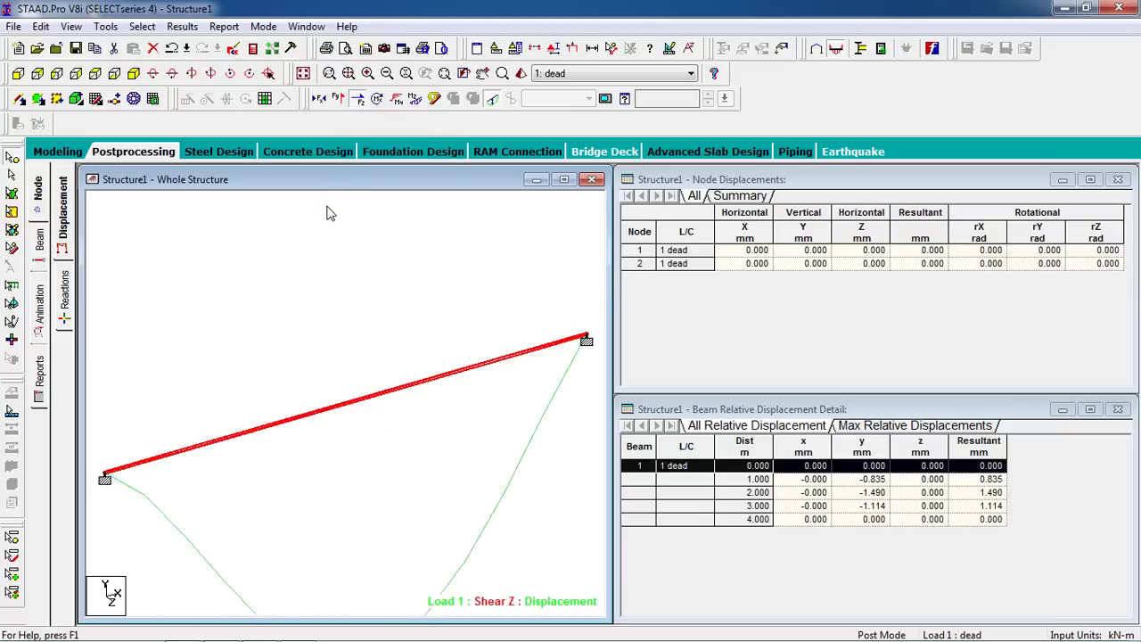
{"action": "left_click", "coordinate": [357, 98]}
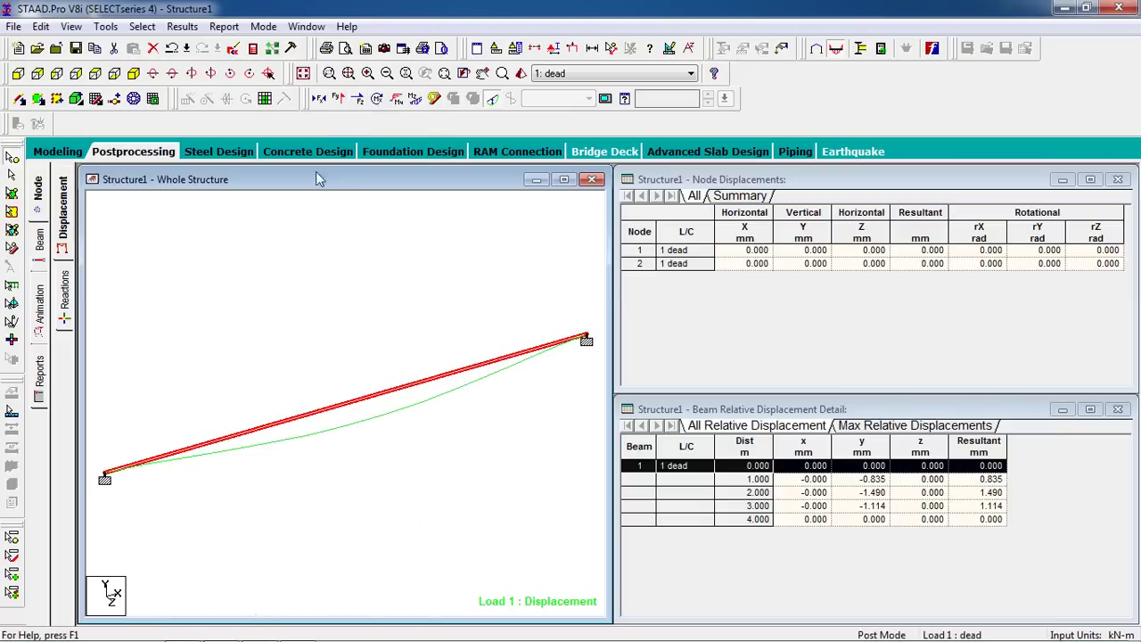
Check the 37.241 kN support reactions and animate the beam's deflection.
{"action": "left_click", "coordinate": [64, 296]}
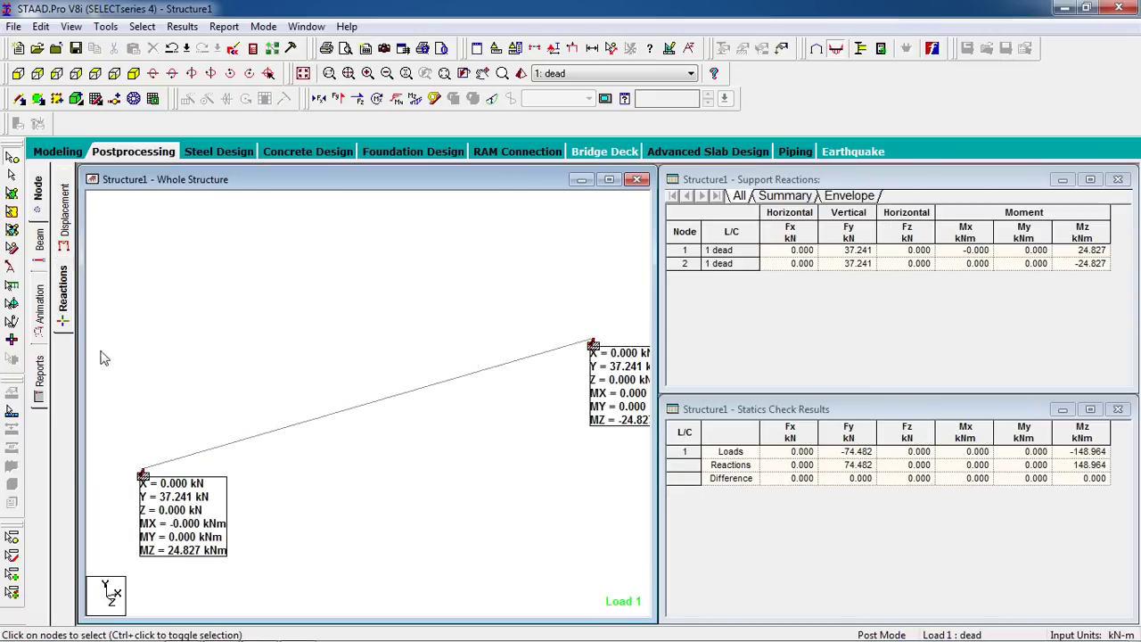
{"action": "left_click", "coordinate": [41, 317]}
{"action": "left_click", "coordinate": [427, 172]}
{"action": "left_click", "coordinate": [642, 573]}
{"action": "left_click", "coordinate": [522, 571]}
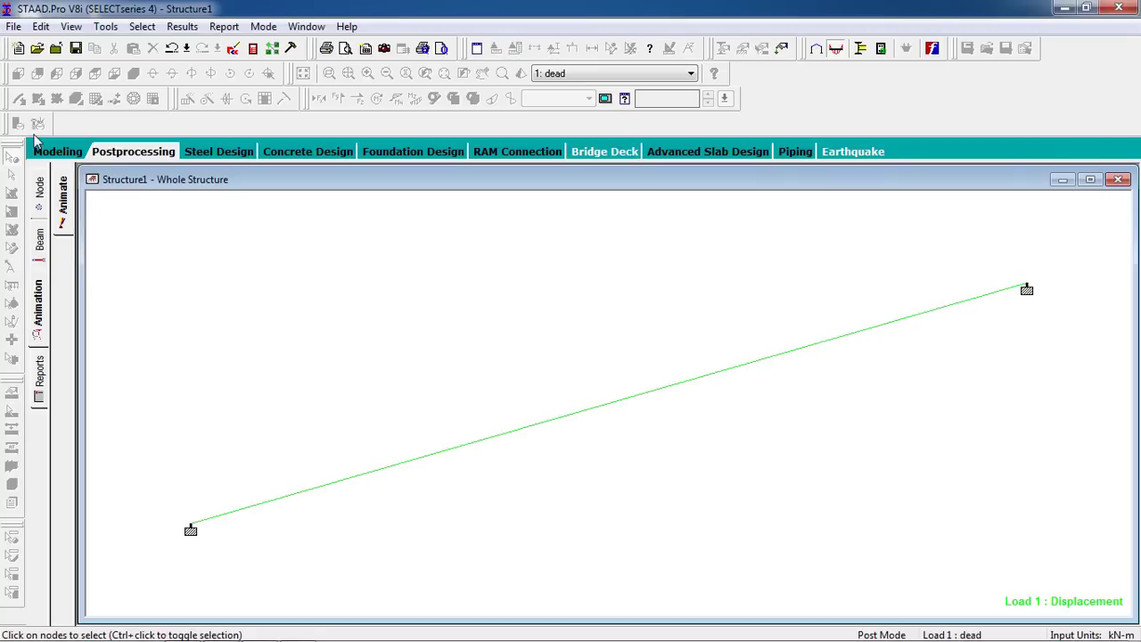
Stop the animation and preview a report containing only the Job Information page.
{"action": "left_click", "coordinate": [44, 223]}
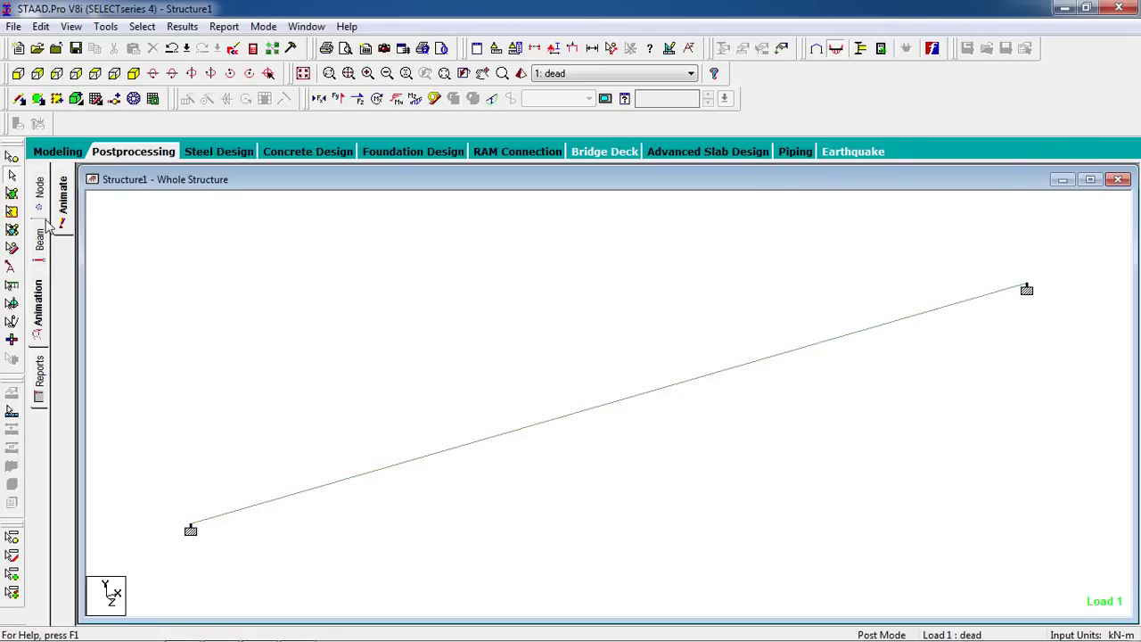
{"action": "left_click", "coordinate": [44, 371]}
{"action": "left_click", "coordinate": [475, 294]}
{"action": "left_click", "coordinate": [473, 319]}
{"action": "left_click", "coordinate": [465, 361]}
{"action": "left_click", "coordinate": [461, 390]}
{"action": "left_click", "coordinate": [461, 399]}
{"action": "scroll", "coordinate": [466, 321], "scroll_direction": "up", "scroll_amount": 1}
{"action": "scroll", "coordinate": [467, 317], "scroll_direction": "down", "scroll_amount": 1}
{"action": "scroll", "coordinate": [465, 316], "scroll_direction": "up", "scroll_amount": 1}
{"action": "left_click", "coordinate": [464, 295]}
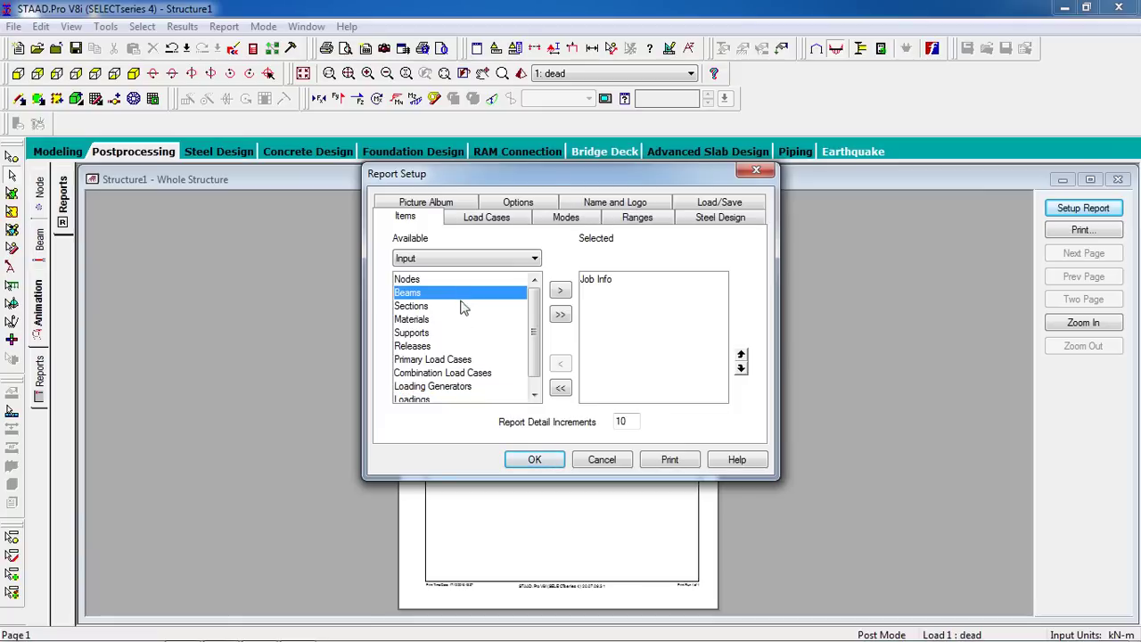
{"action": "left_click", "coordinate": [545, 463]}
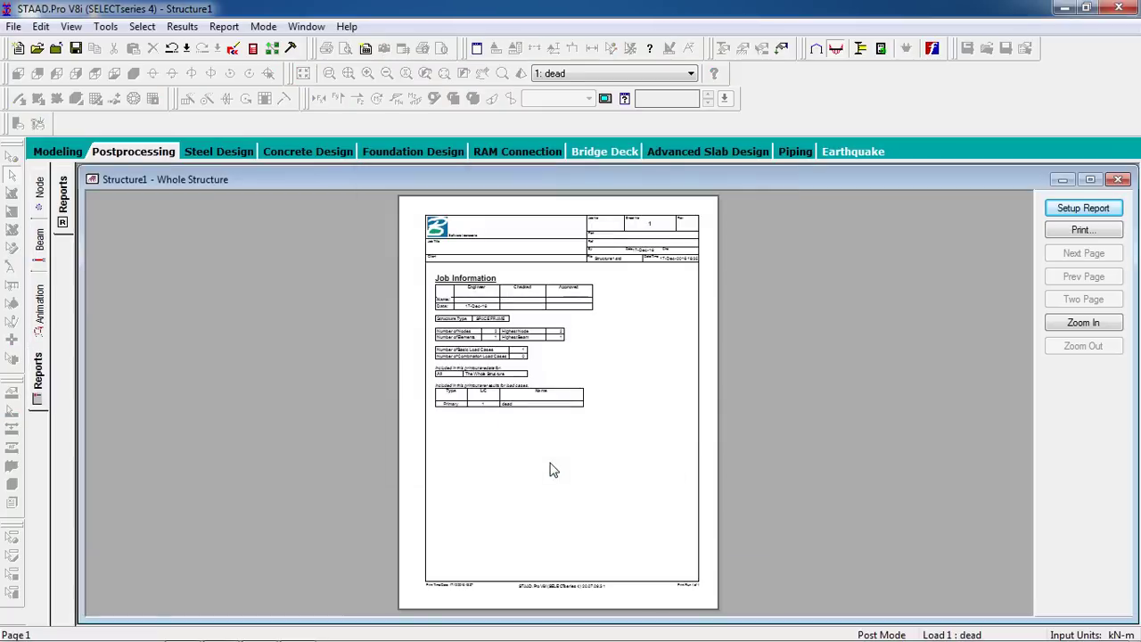